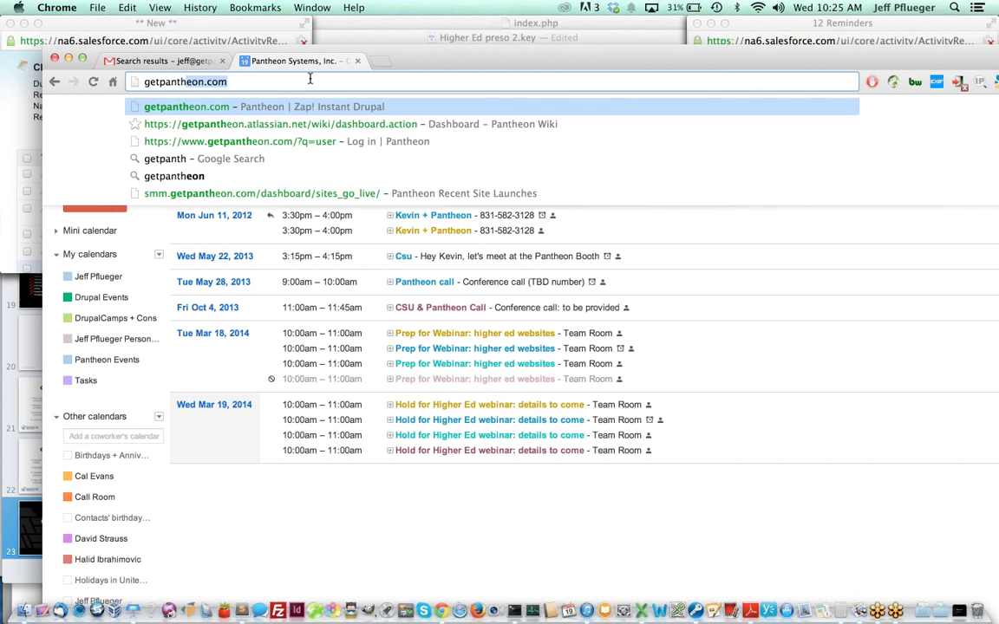
# - Load the Pantheon website and restore the browser window to its wider size
pyautogui.press('Return')
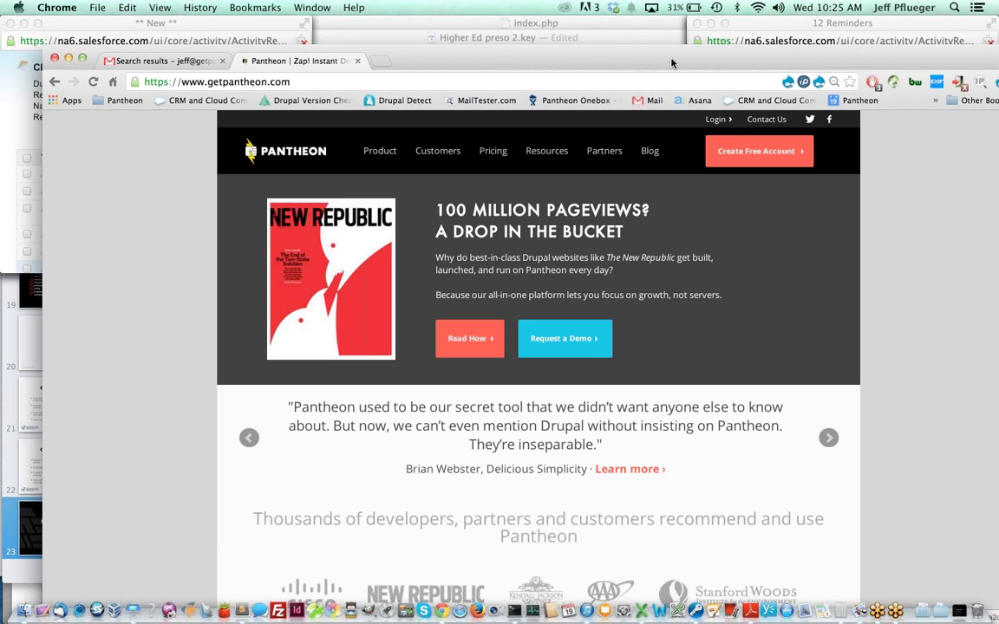
pyautogui.doubleClick(605, 50)
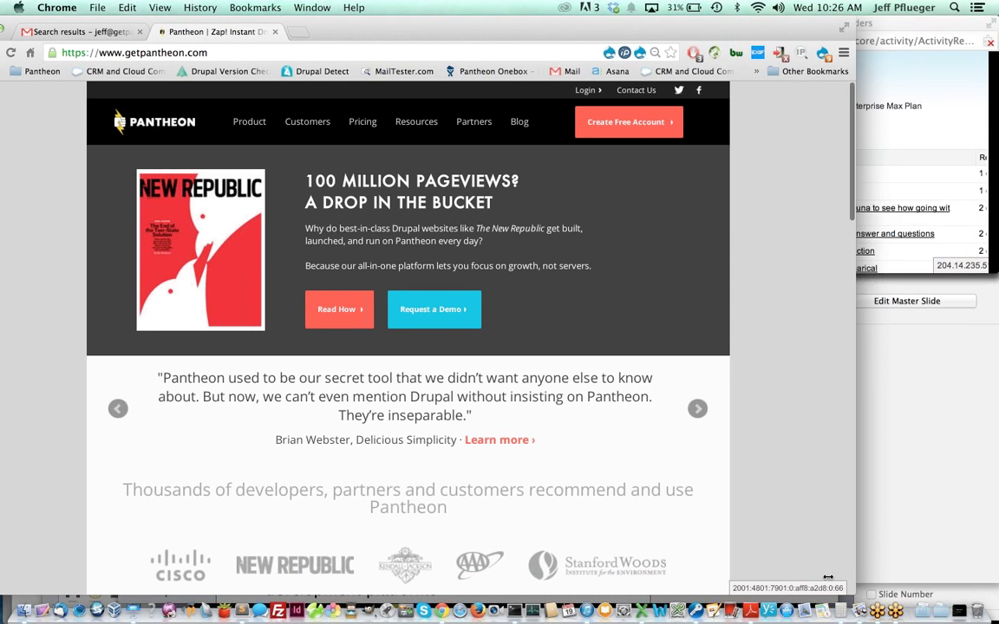
pyautogui.doubleClick(457, 31)
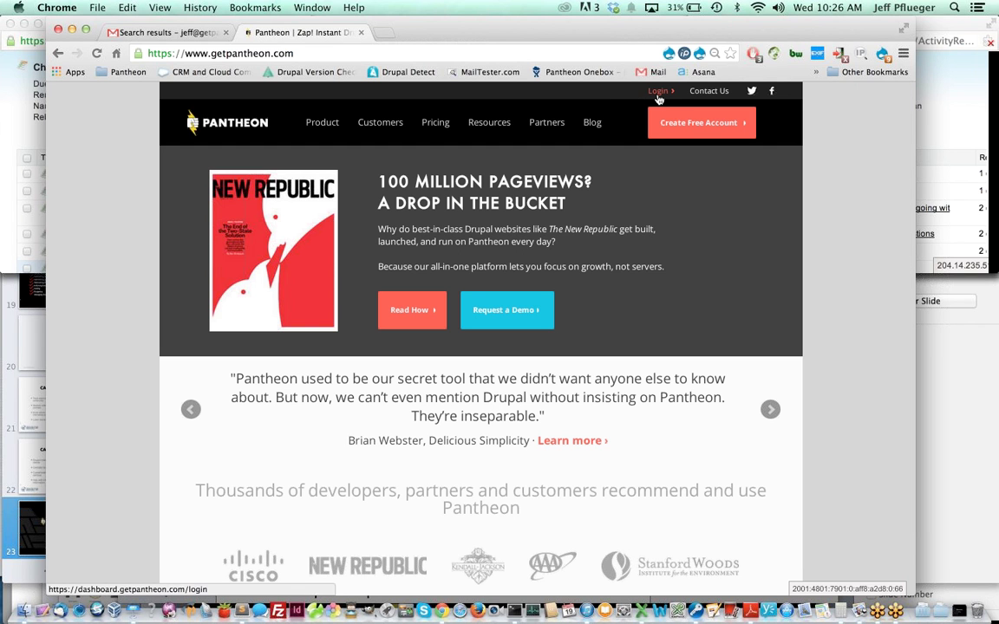
# - Log out of the current account and sign in with the CSUMB user's email and password
pyautogui.click(657, 93)
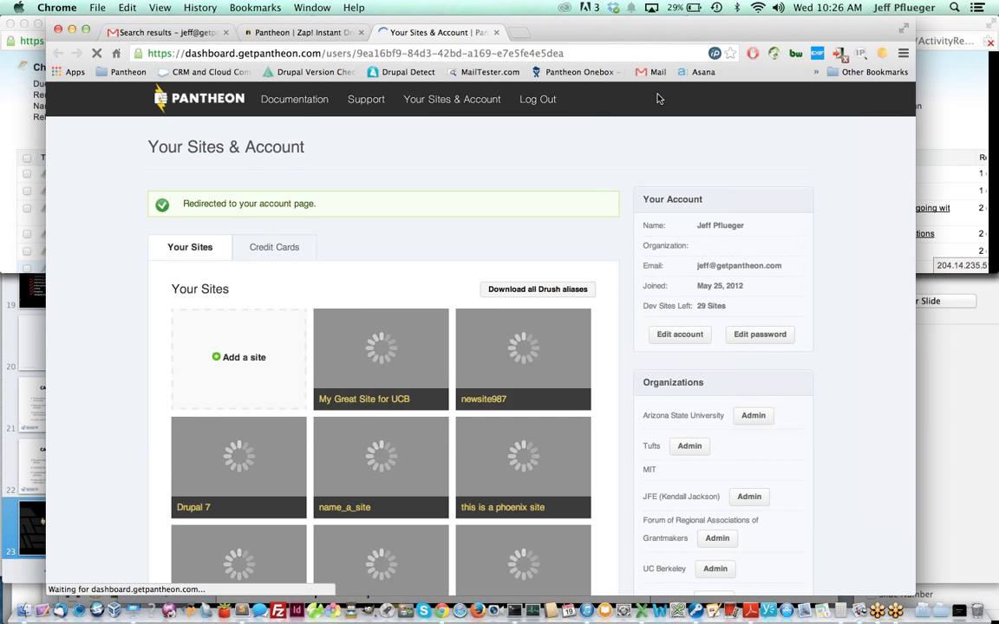
pyautogui.click(541, 102)
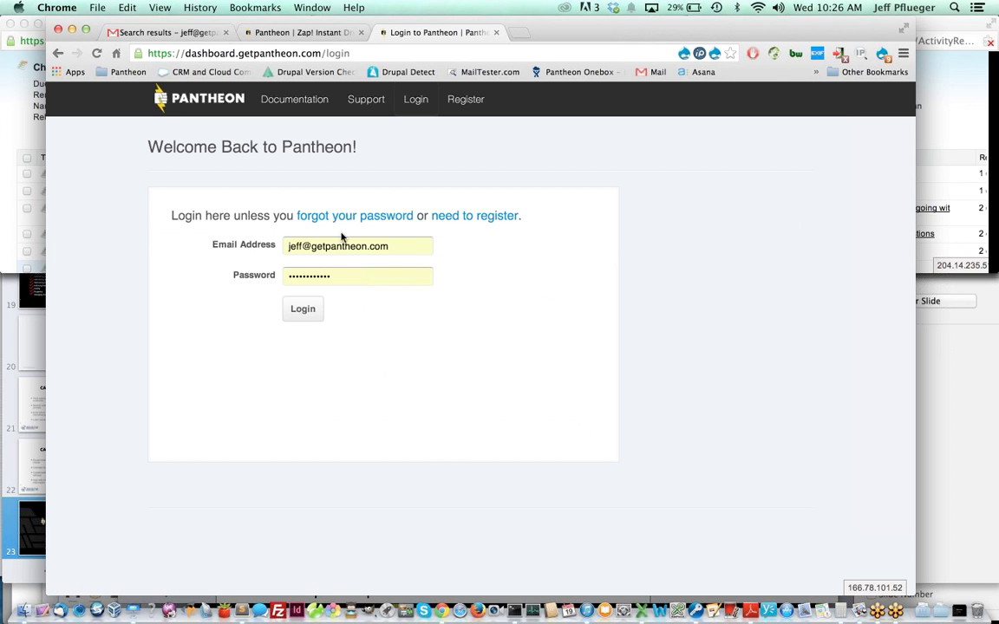
pyautogui.moveTo(399, 249); pyautogui.dragTo(205, 240)
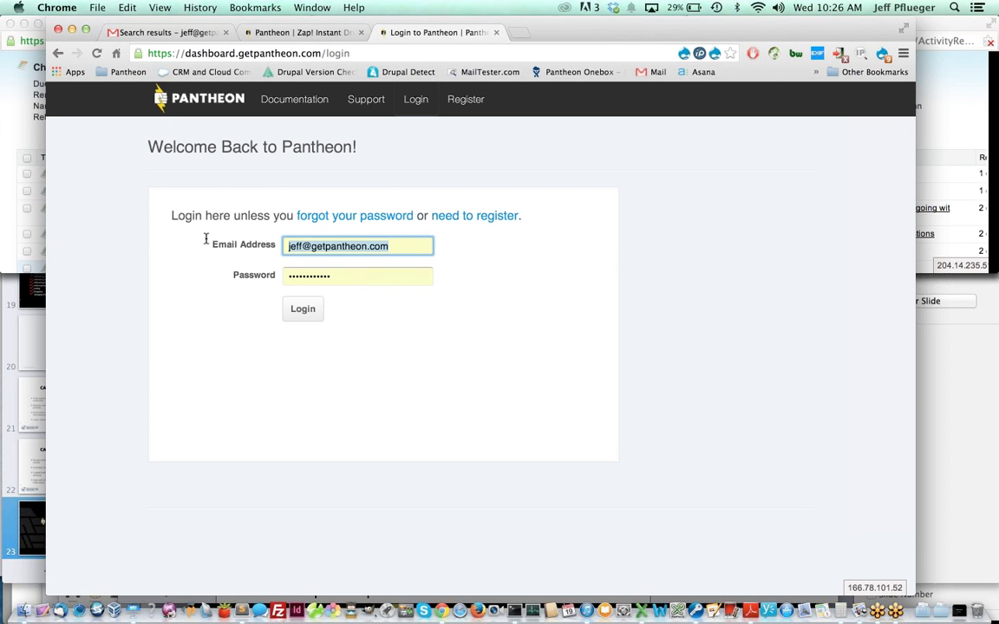
pyautogui.press('BackSpace')
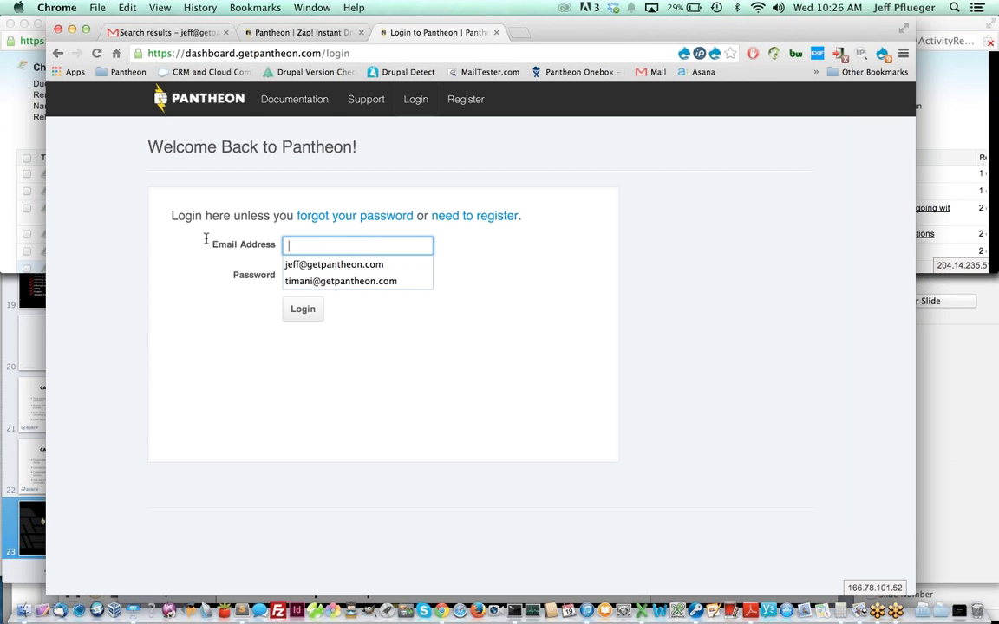
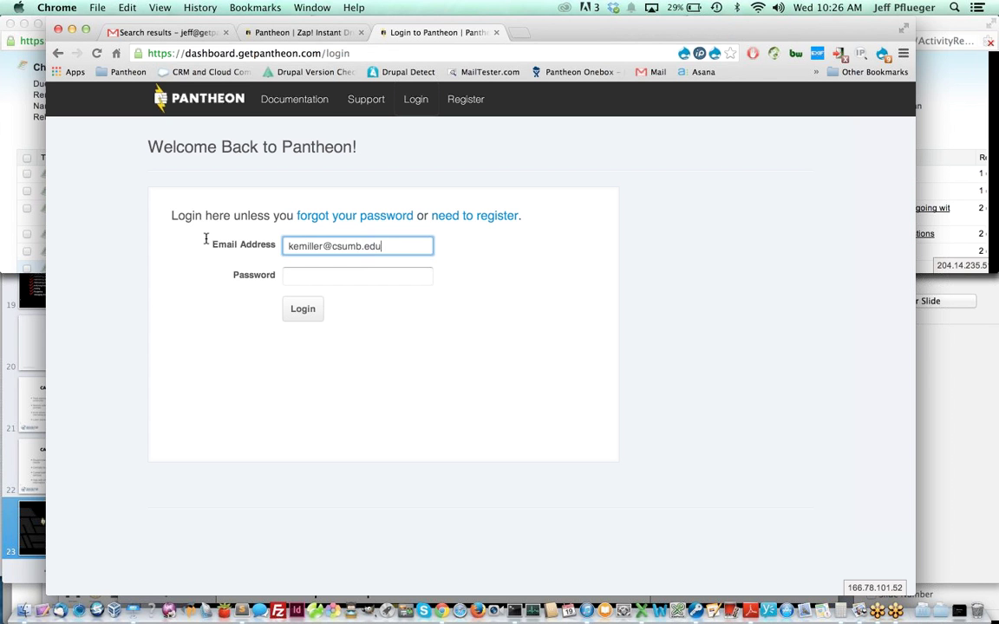
pyautogui.press('Tab')
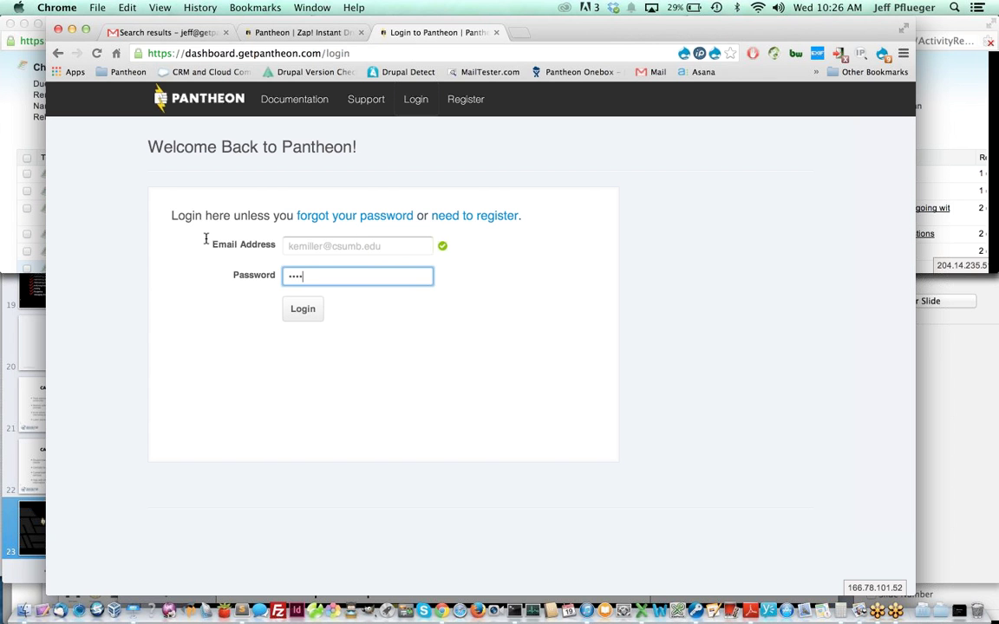
pyautogui.press('Return')
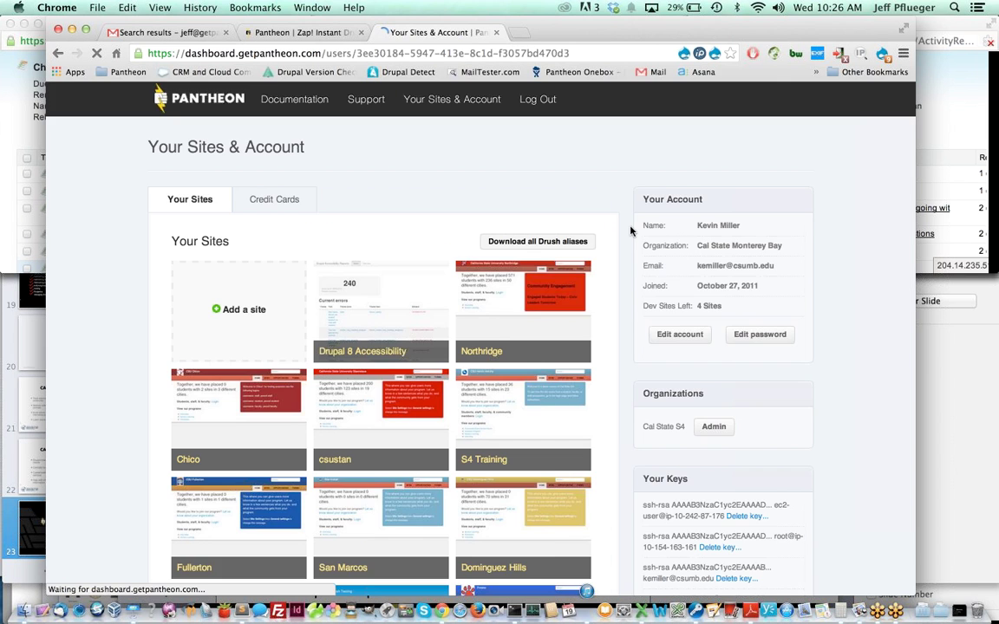
# - Open the CSUMB Placements site dashboard, visit its development site and switch to Live
pyautogui.scroll(-5, 630, 230)
pyautogui.scroll(3, 630, 230)
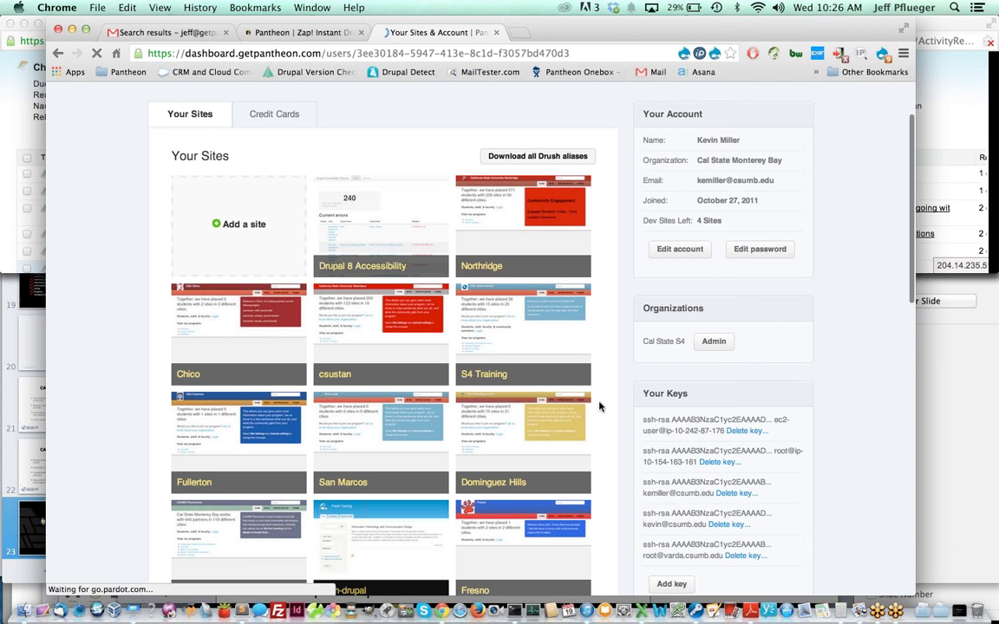
pyautogui.click(236, 524)
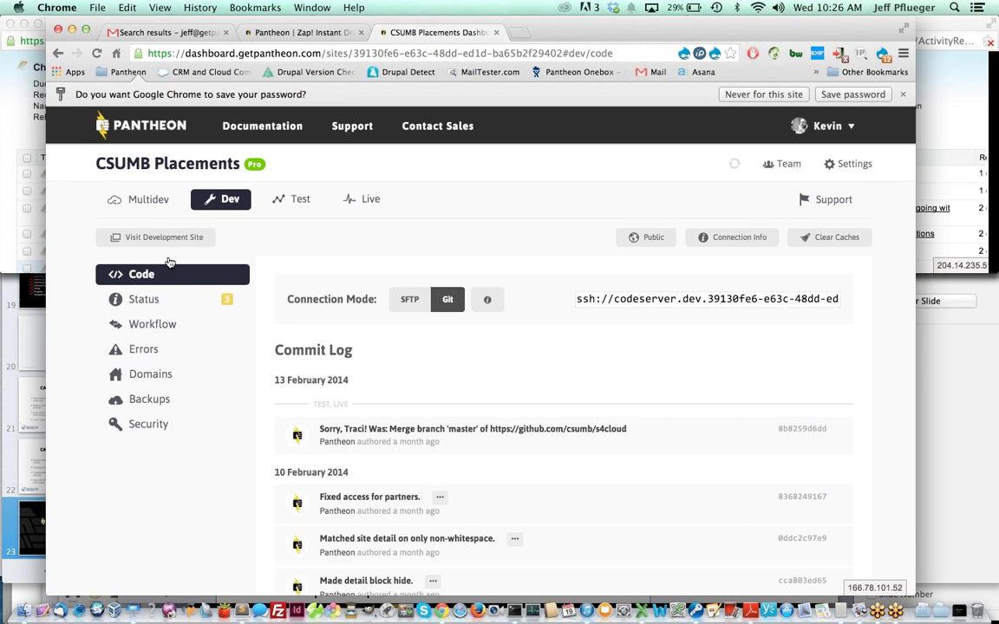
pyautogui.click(155, 236)
pyautogui.click(370, 196)
# - Load the live site placements.csumb.edu in a new browser tab
pyautogui.hotkey('ctrl', 't')
pyautogui.write('placements.csumb.edu')
pyautogui.press('Return')
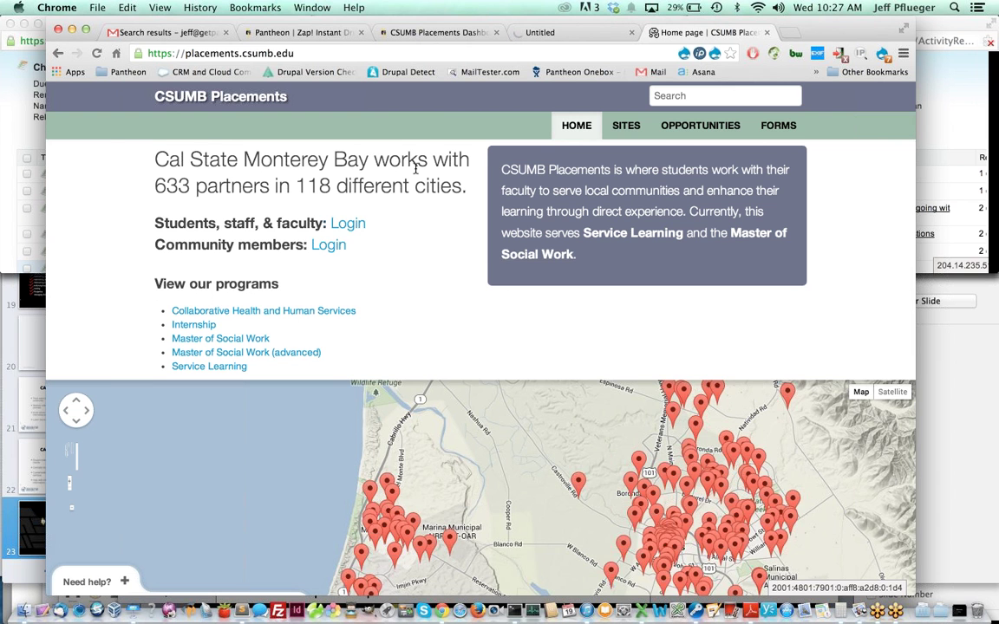
# - Browse the list of placement sites on the live site, then return to the home page
pyautogui.scroll(-3, 416, 170)
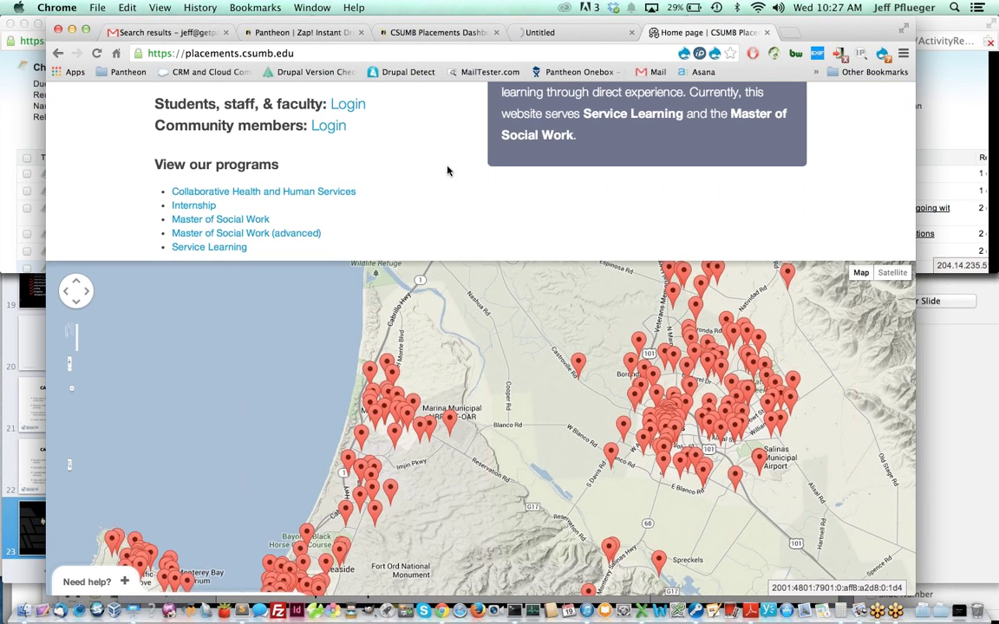
pyautogui.scroll(3, 445, 169)
pyautogui.click(627, 130)
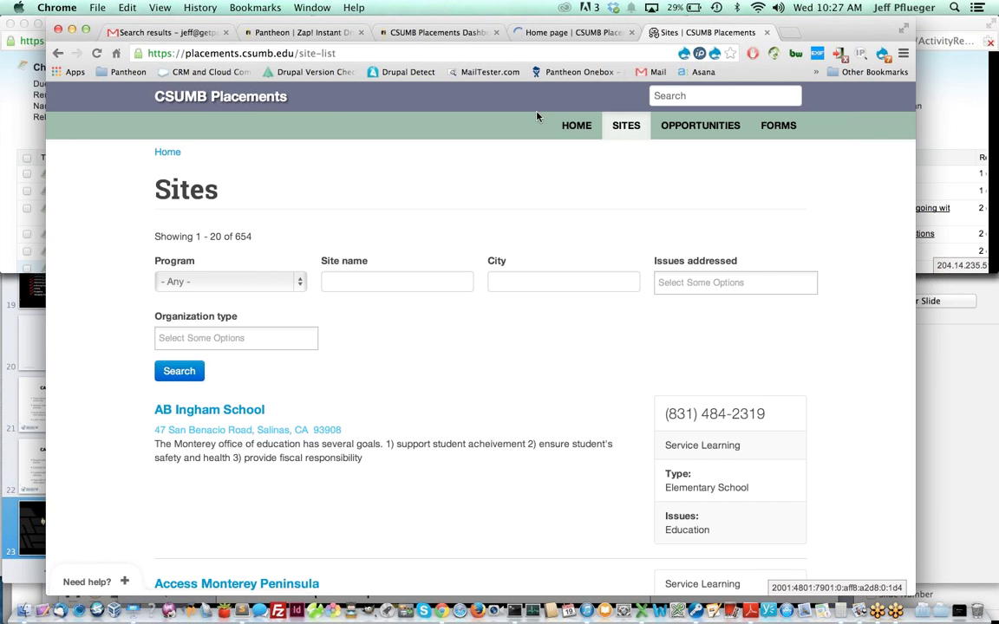
pyautogui.press('super+bracketleft')
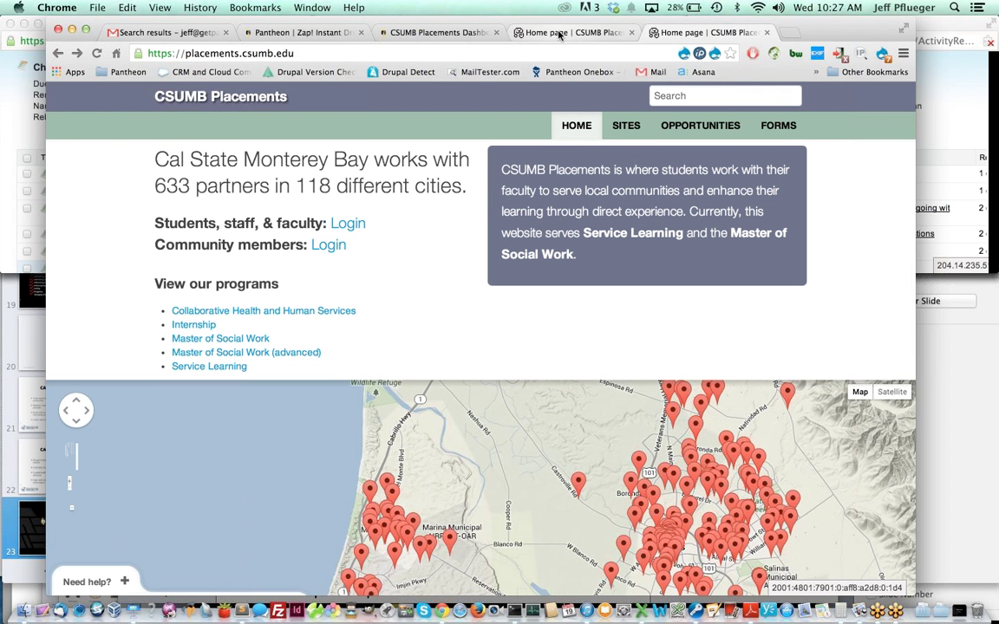
# - Open the AB Ingham School placement details and close the dev site's home page tab
pyautogui.scroll(-1, 450, 193)
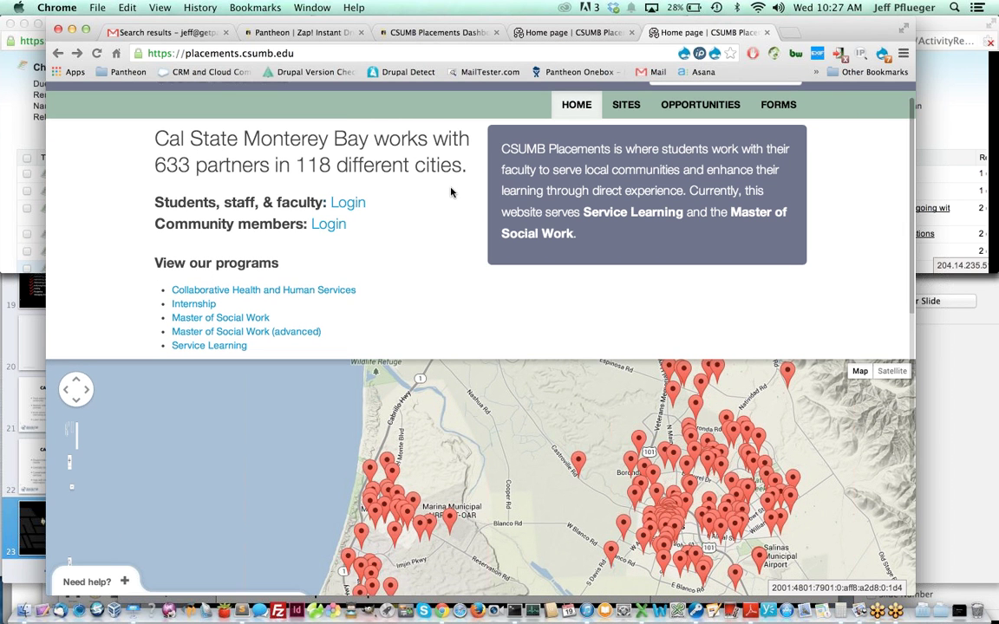
pyautogui.scroll(-3, 451, 193)
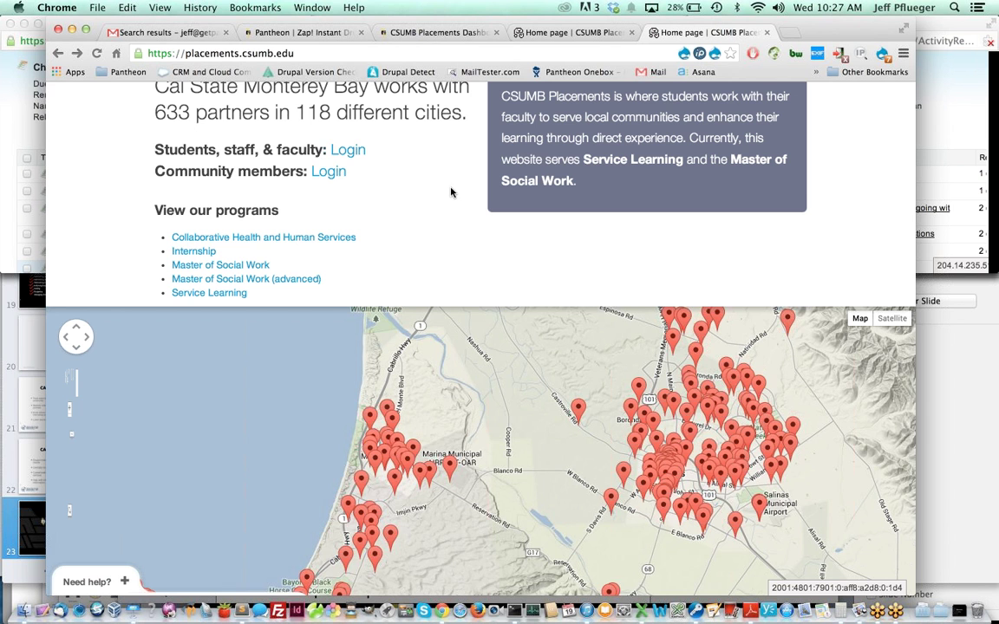
pyautogui.scroll(4, 451, 192)
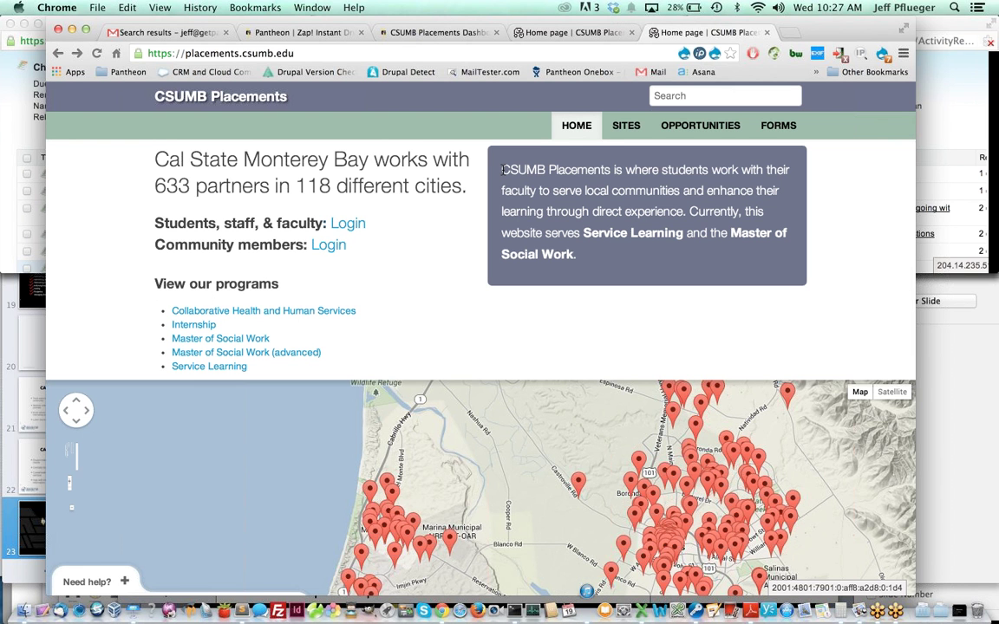
pyautogui.click(626, 125)
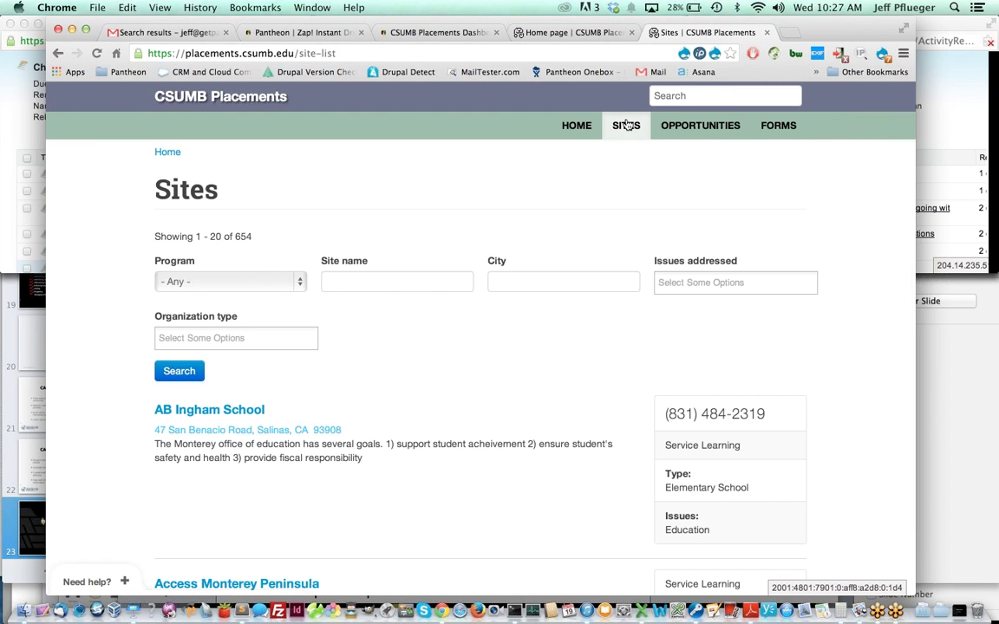
pyautogui.click(574, 126)
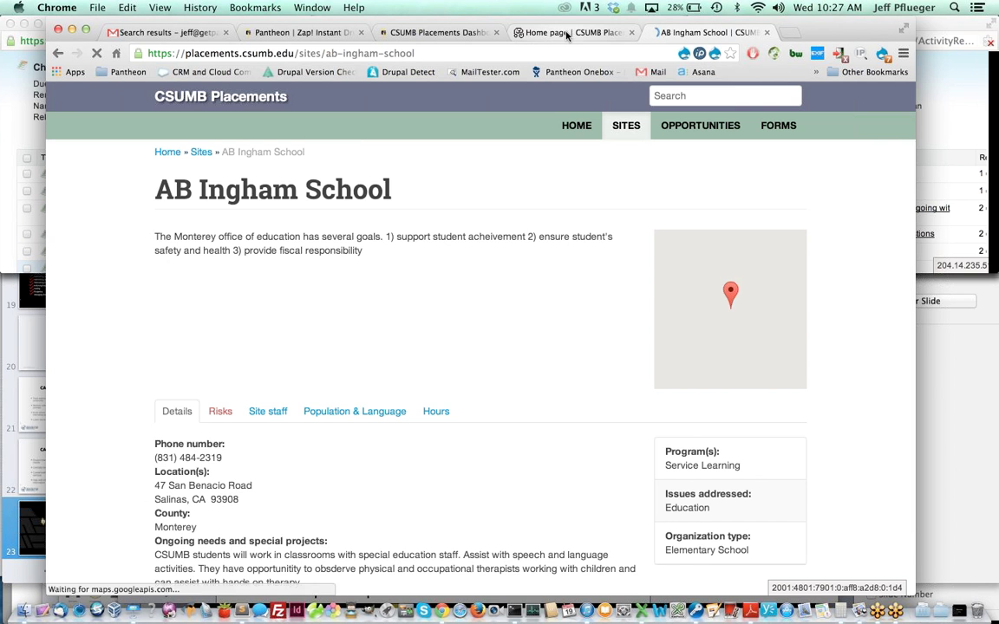
pyautogui.scroll(-1, 596, 185)
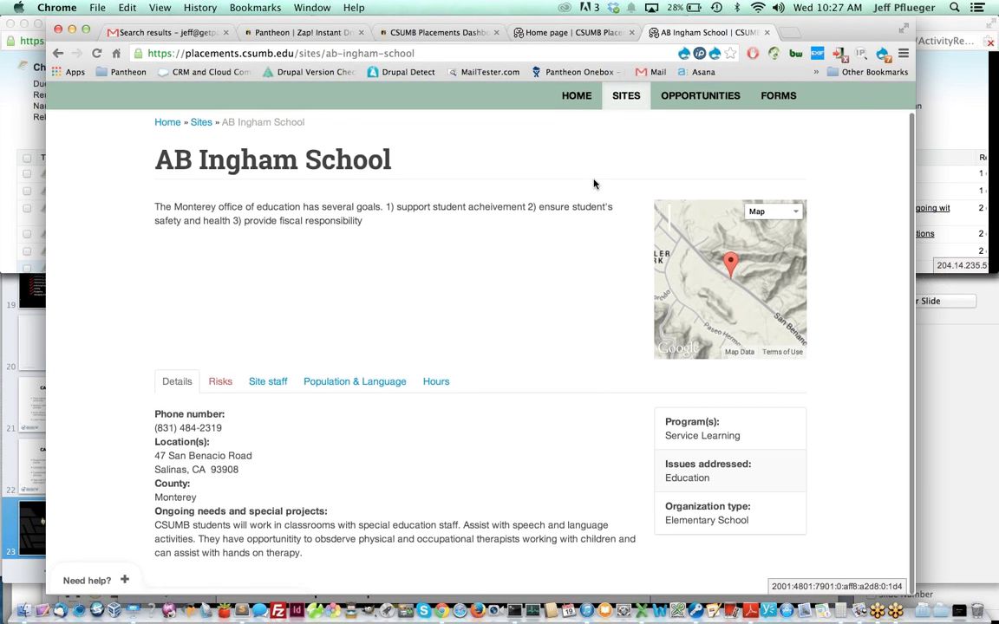
pyautogui.click(580, 35)
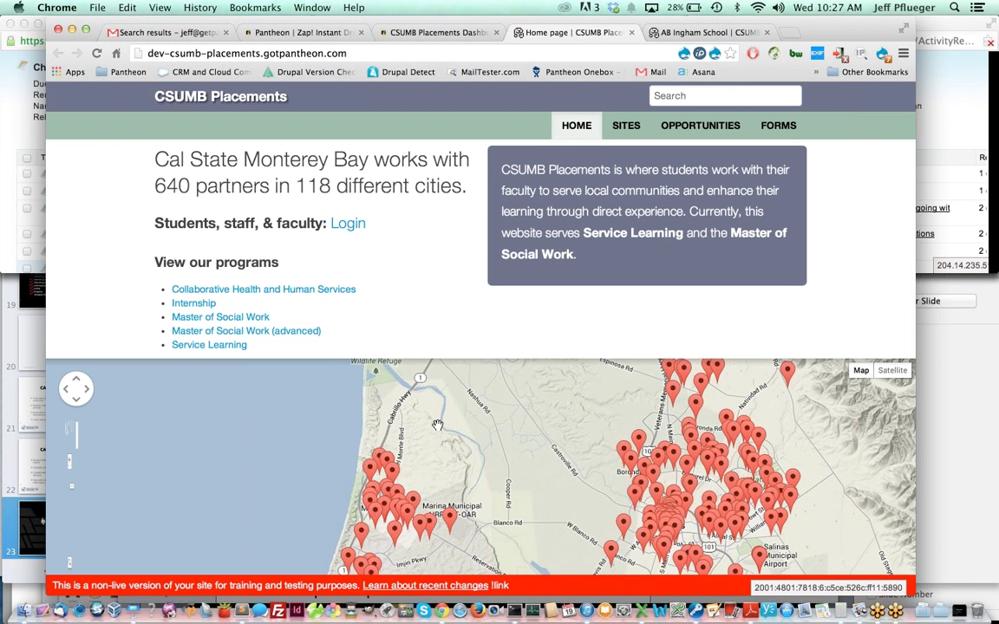
pyautogui.middleClick(568, 32)
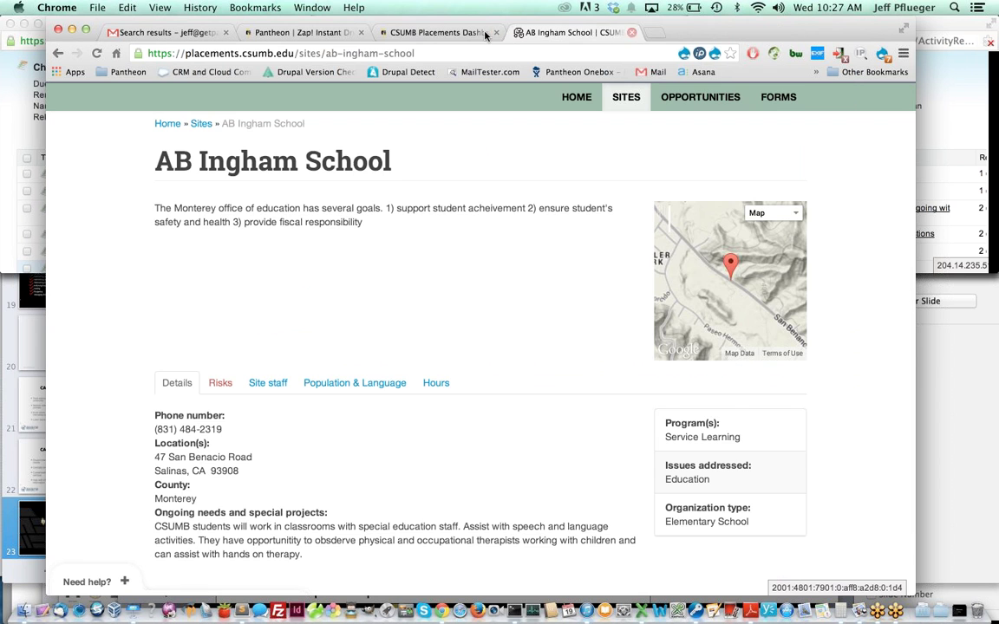
# - Return to the dashboard tab and filter the account menu's site list for 'humbo'
pyautogui.click(462, 32)
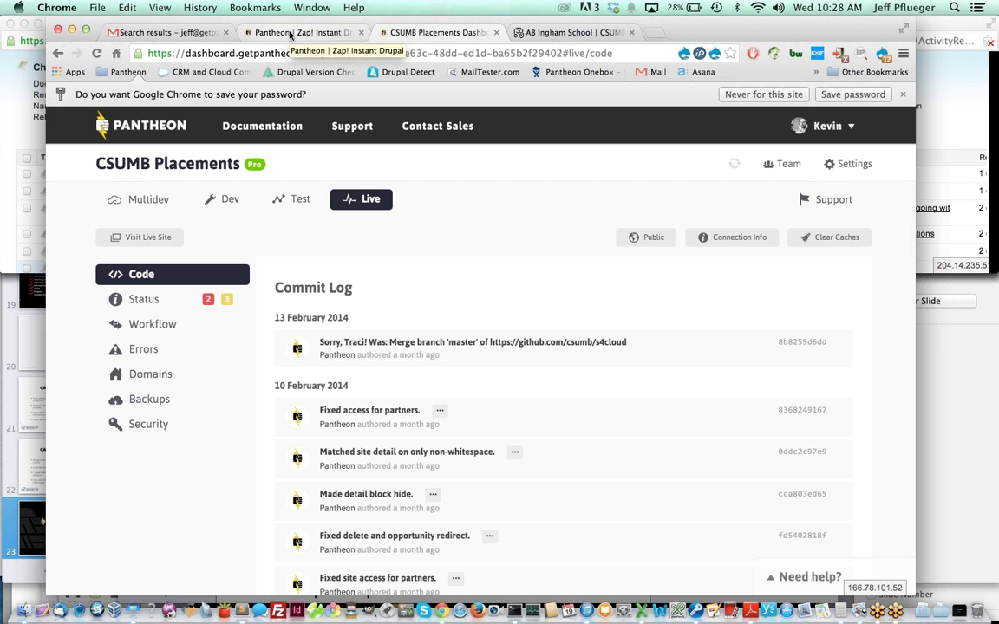
pyautogui.click(828, 128)
pyautogui.click(828, 127)
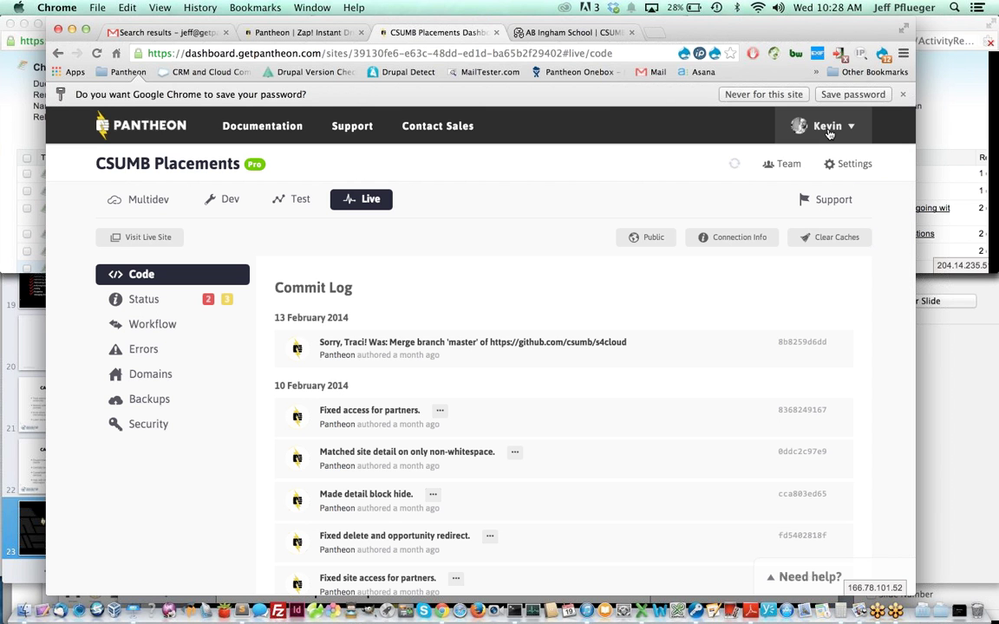
pyautogui.click(828, 128)
pyautogui.write('humbo')
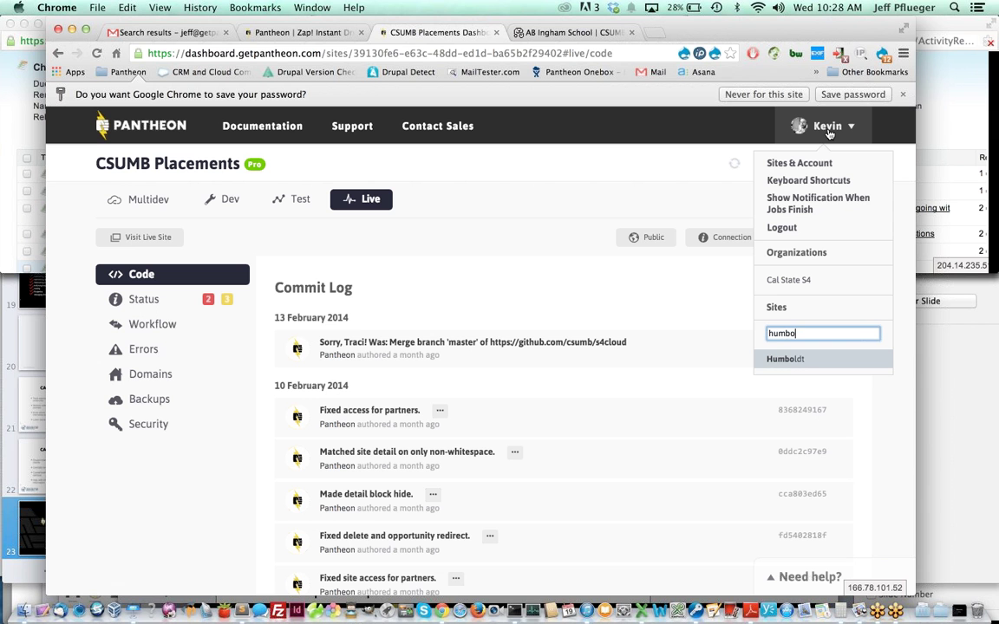
pyautogui.press('Return')
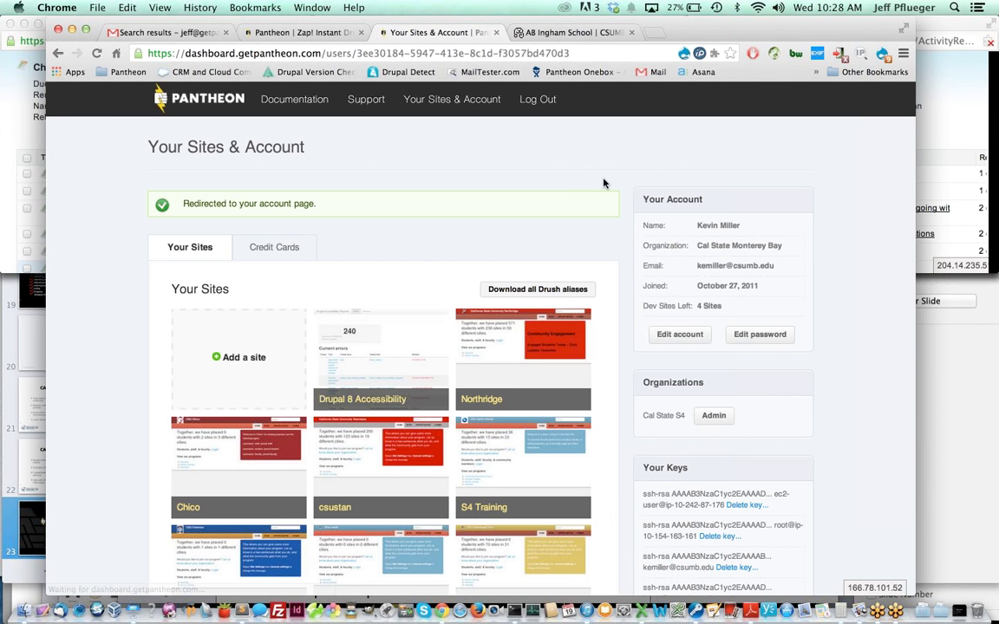
# - Find 'humbol' on the Your Sites page and open the Humboldt site dashboard
pyautogui.scroll(-10, 629, 187)
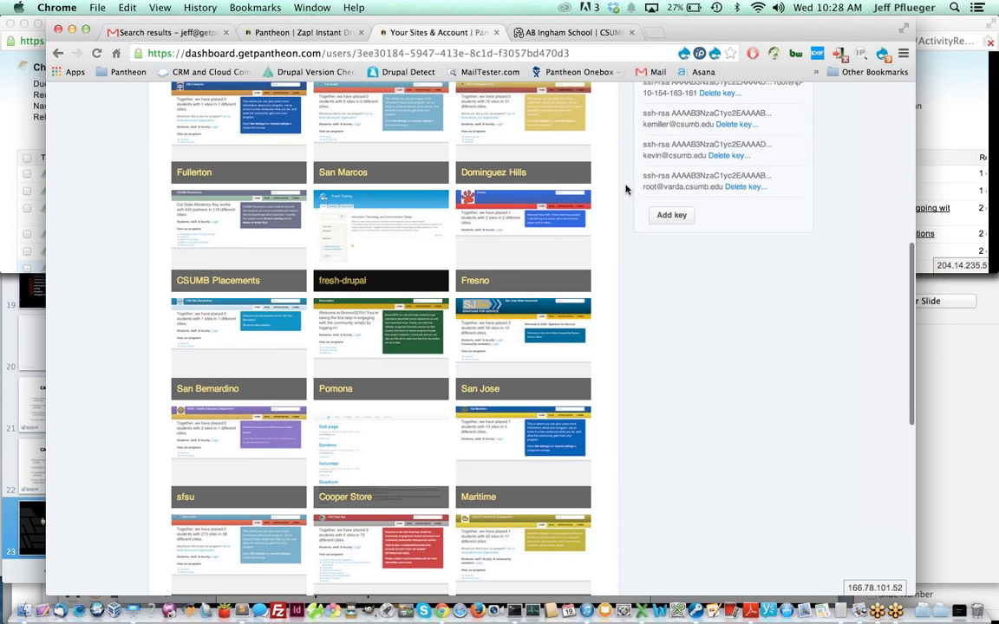
pyautogui.scroll(-6, 626, 189)
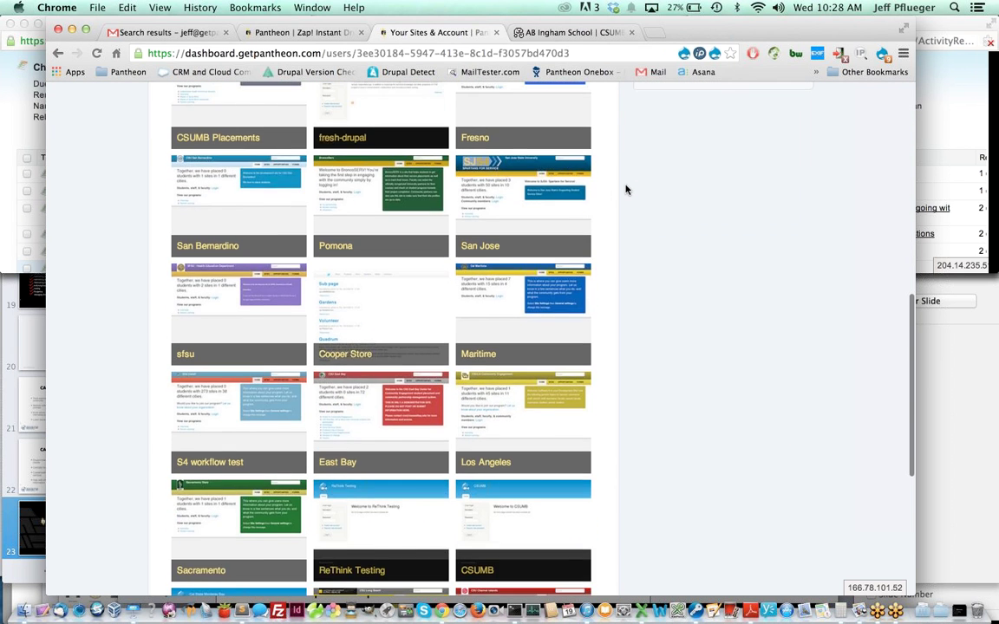
pyautogui.hotkey('ctrl', 'f')
pyautogui.write('humbol')
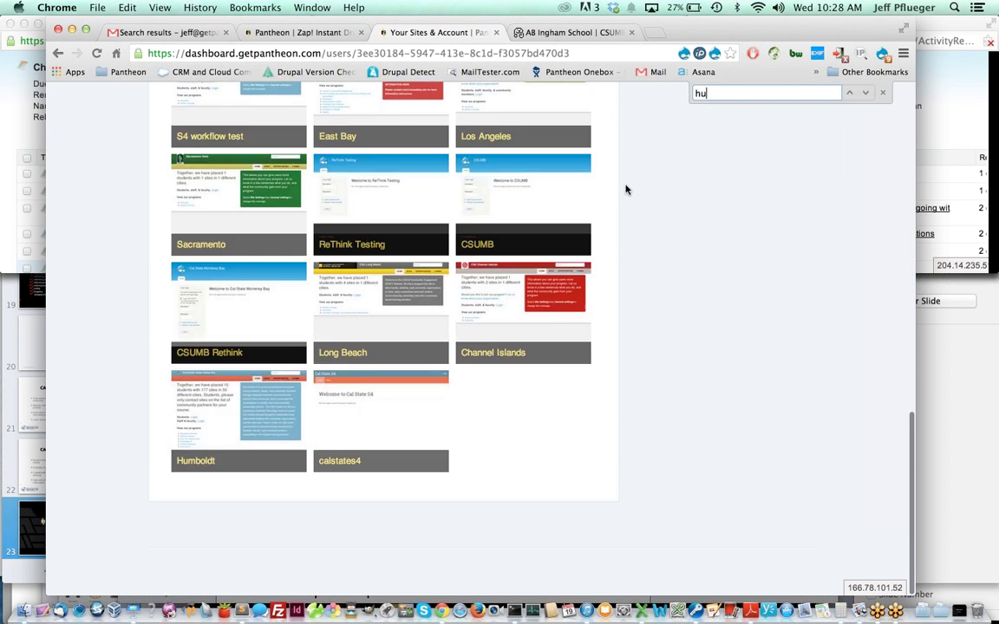
pyautogui.click(233, 405)
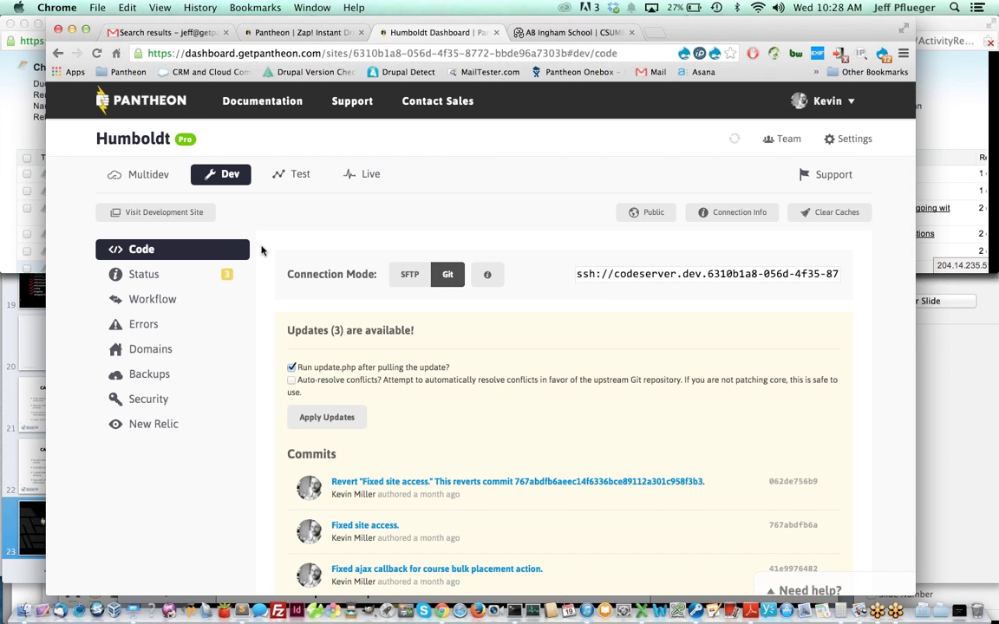
# - Open Humboldt Dev's Backups log and view the automatic backup schedule
pyautogui.scroll(-1, 261, 250)
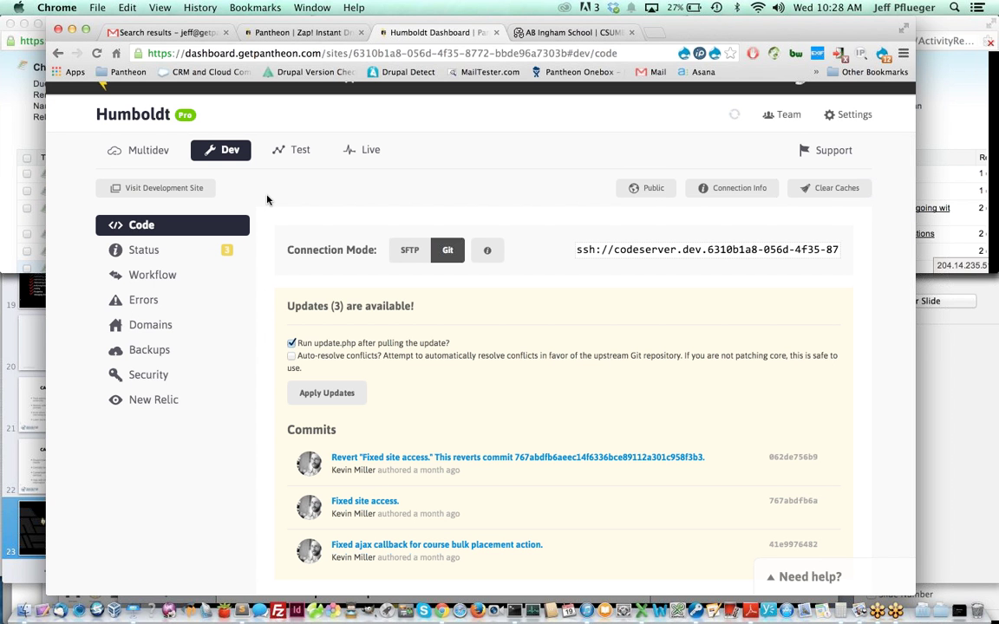
pyautogui.scroll(1, 267, 199)
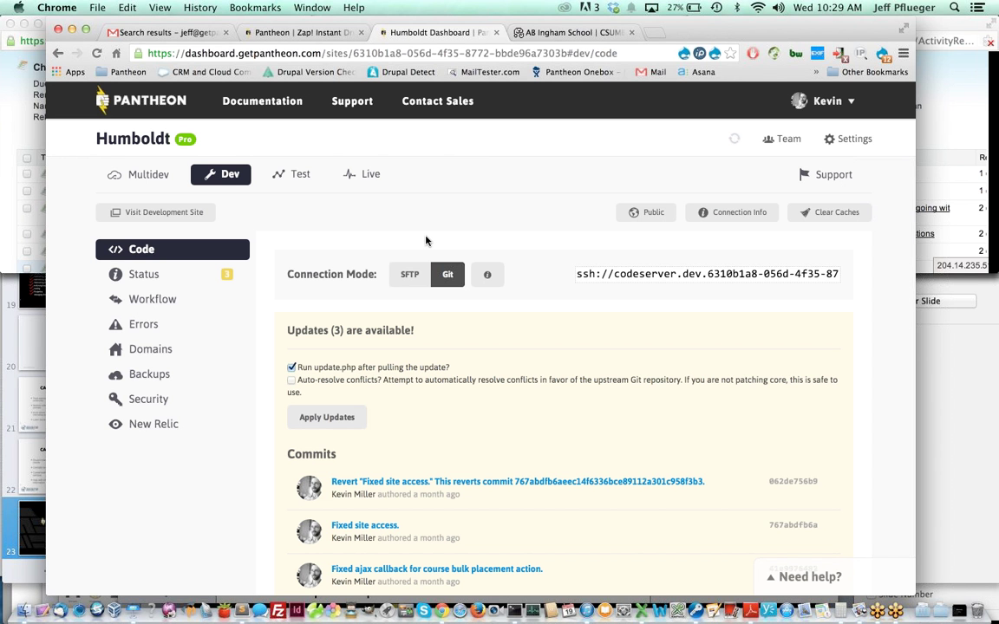
pyautogui.click(137, 381)
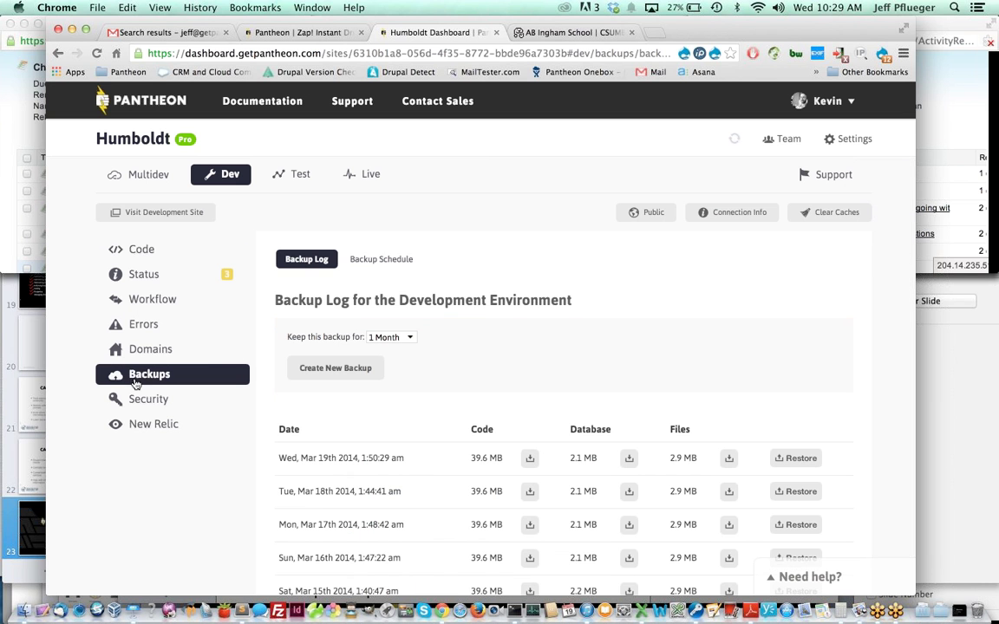
pyautogui.click(363, 264)
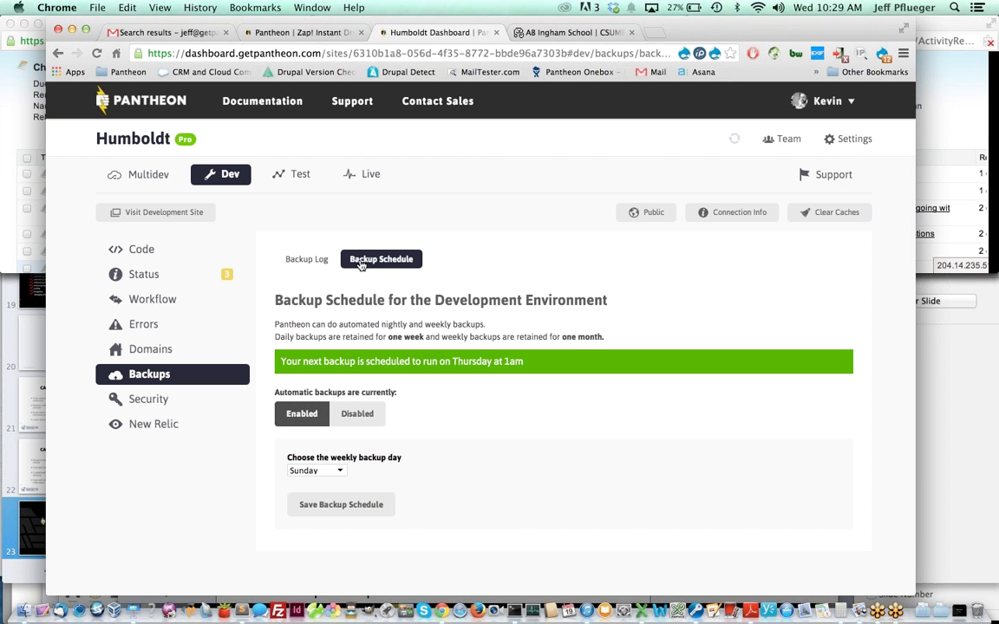
pyautogui.click(314, 264)
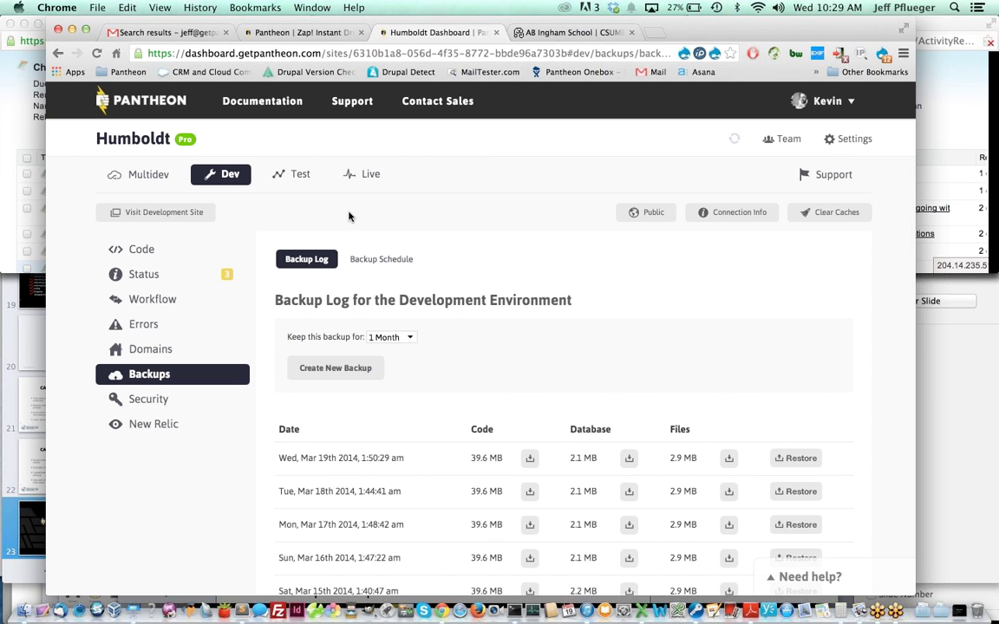
# - Return to Humboldt's Dev Code page and review the 3 available updates
pyautogui.click(183, 257)
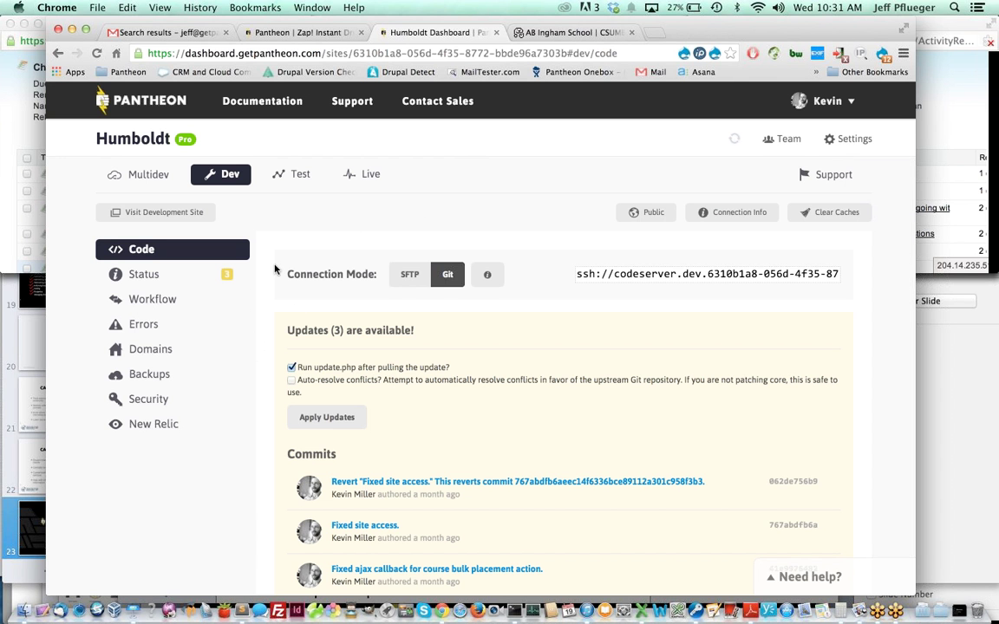
pyautogui.scroll(-1, 275, 270)
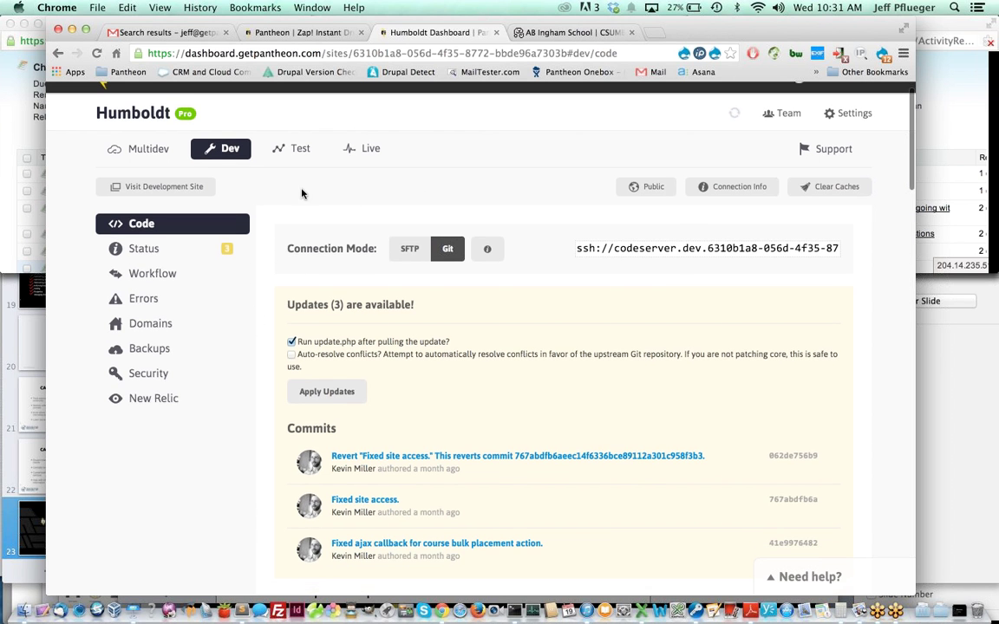
# - Apply the 3 upstream updates to Humboldt Dev, adding the Revert "Fixed site access." commit
pyautogui.click(345, 392)
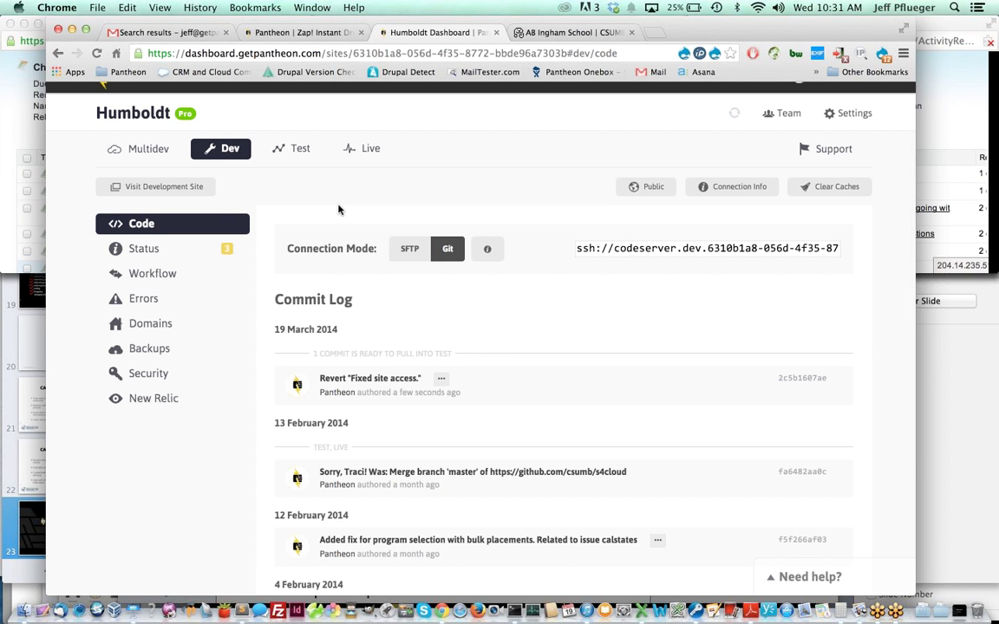
# - In Test, open Workflow's Clone Database and Files page and its source environment dropdown
pyautogui.click(292, 157)
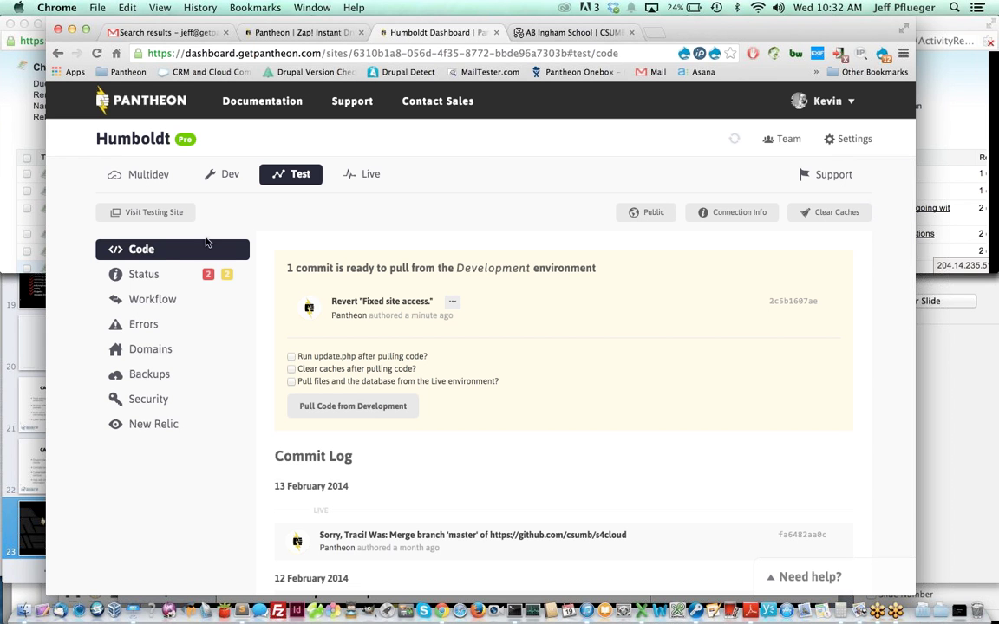
pyautogui.click(137, 304)
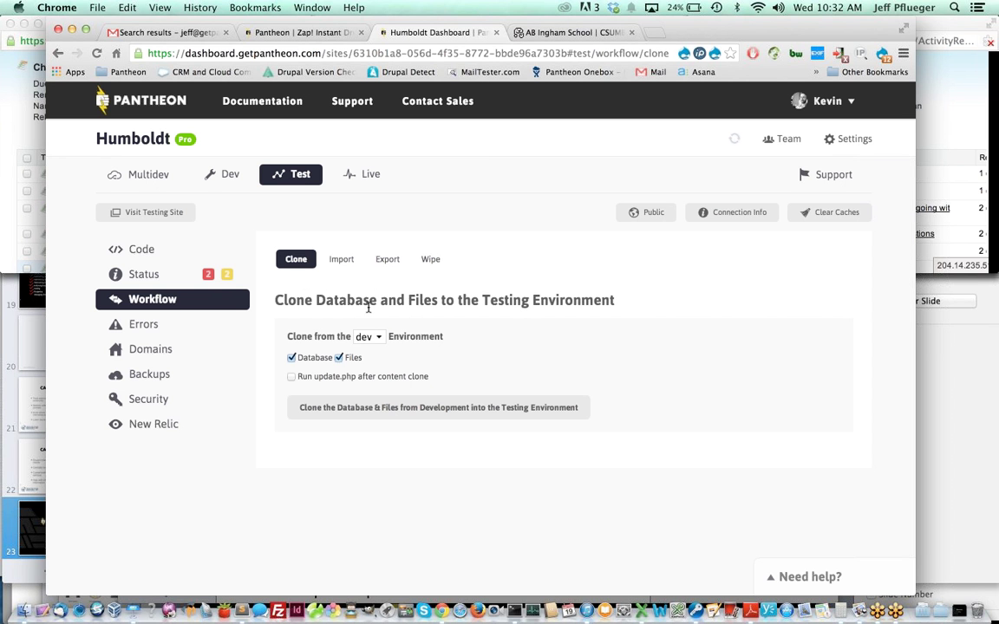
pyautogui.click(368, 336)
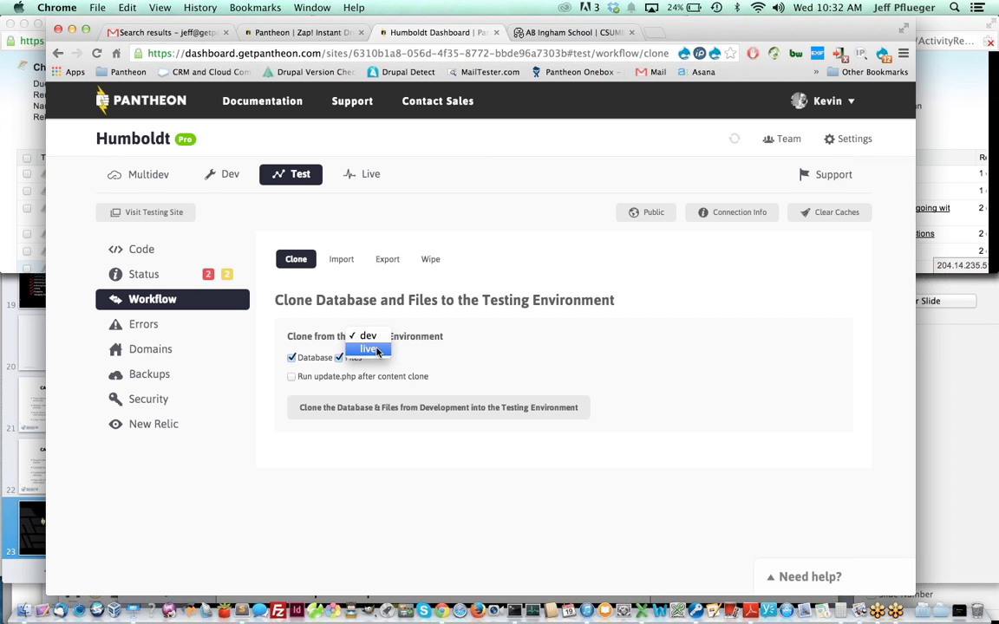
# - Pick Live as the clone source, dismiss the notification, and view Test's Code commit log
pyautogui.click(367, 348)
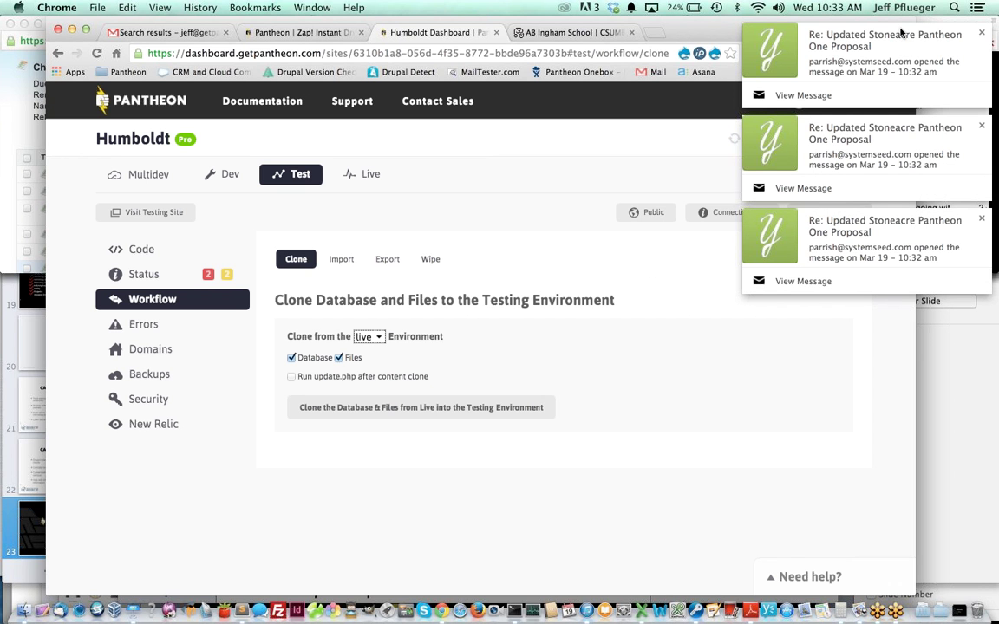
pyautogui.click(982, 33)
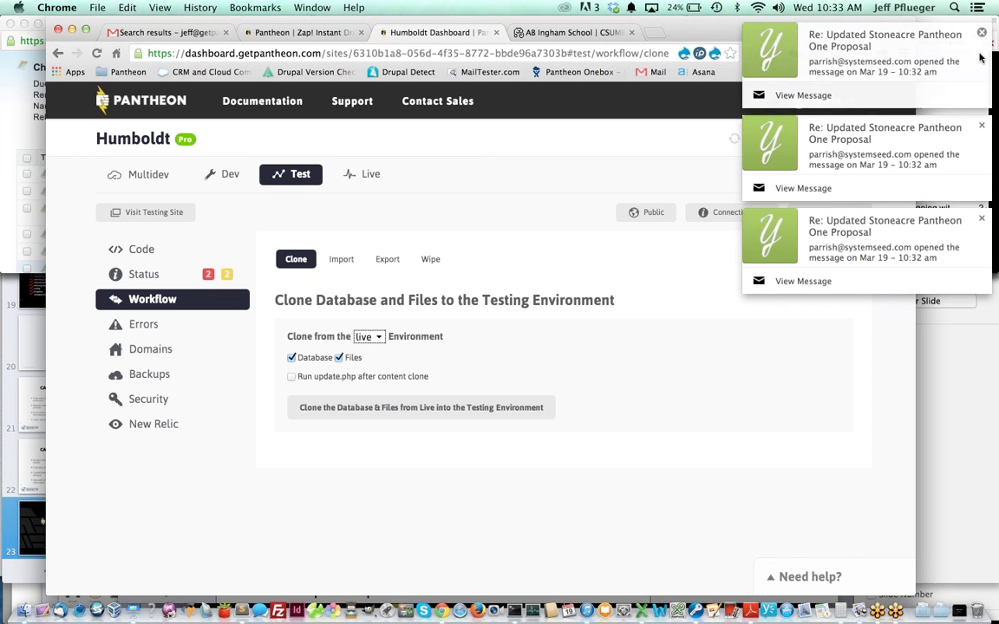
pyautogui.click(981, 33)
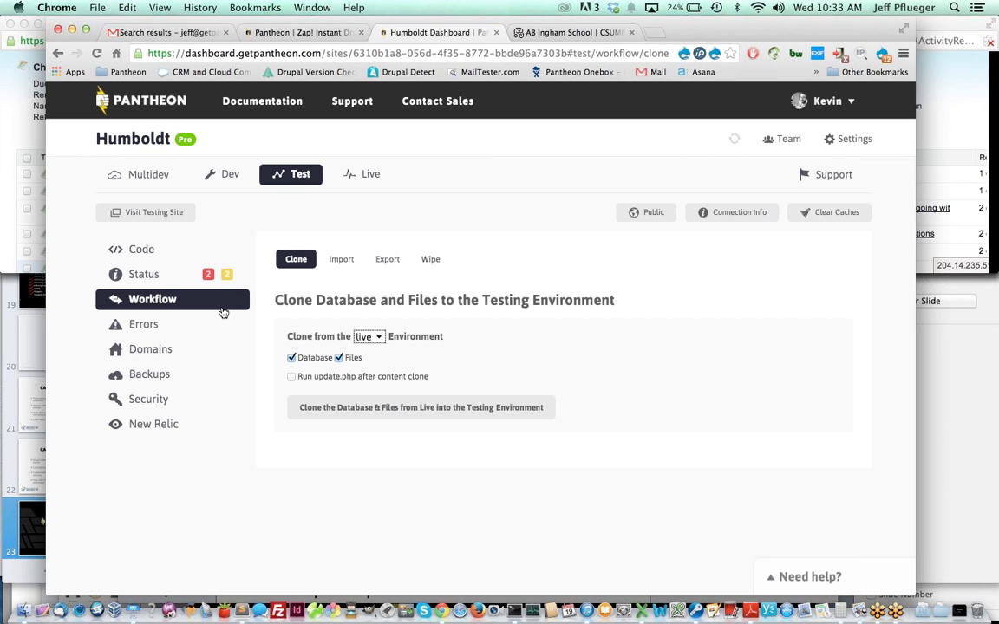
pyautogui.click(145, 251)
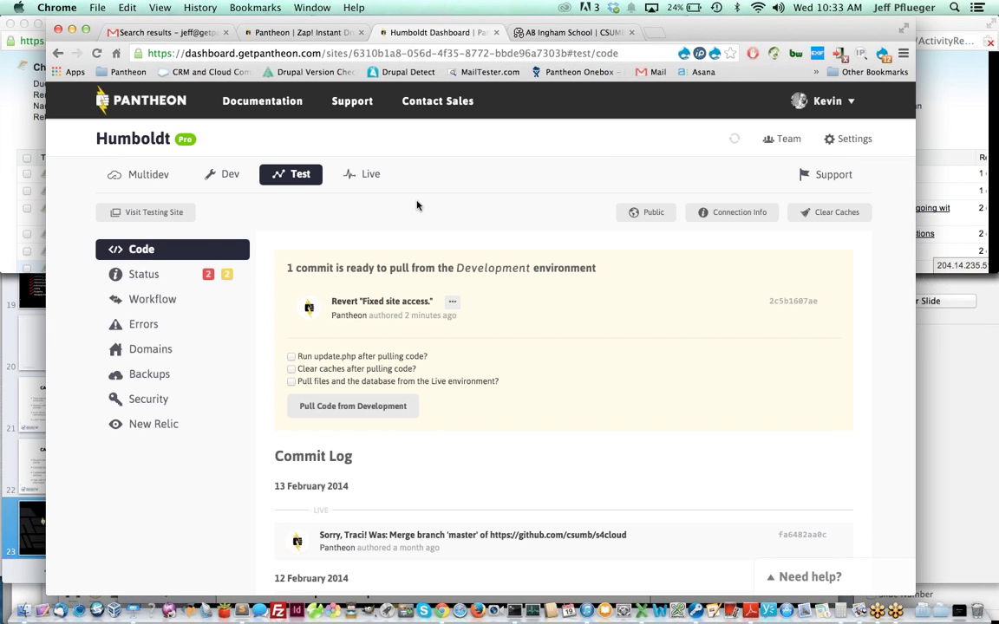
# - In Humboldt's Live environment, review the Security, Domains and SSL settings pages
pyautogui.click(374, 176)
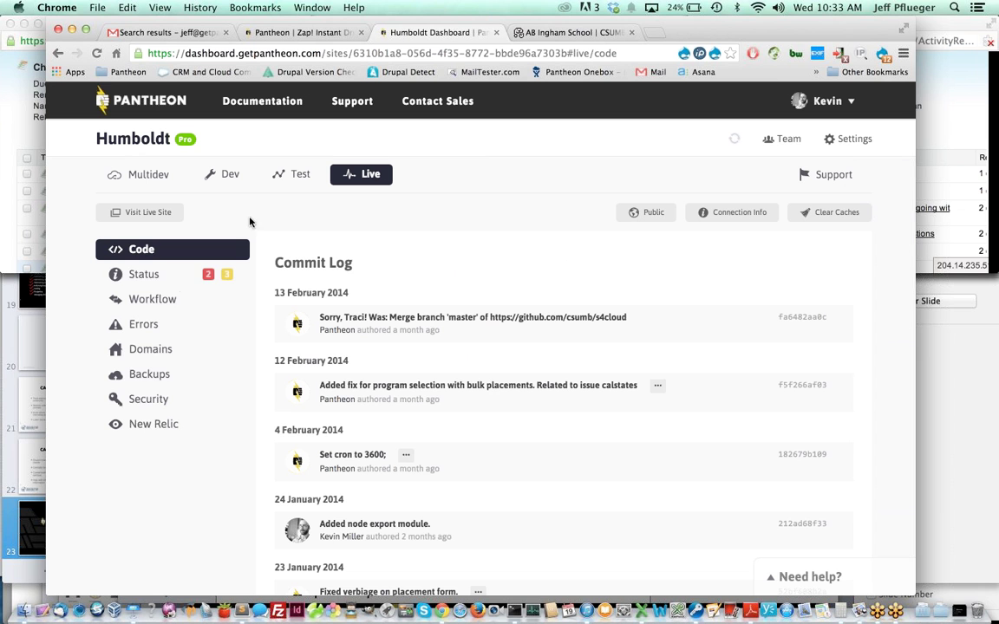
pyautogui.click(149, 399)
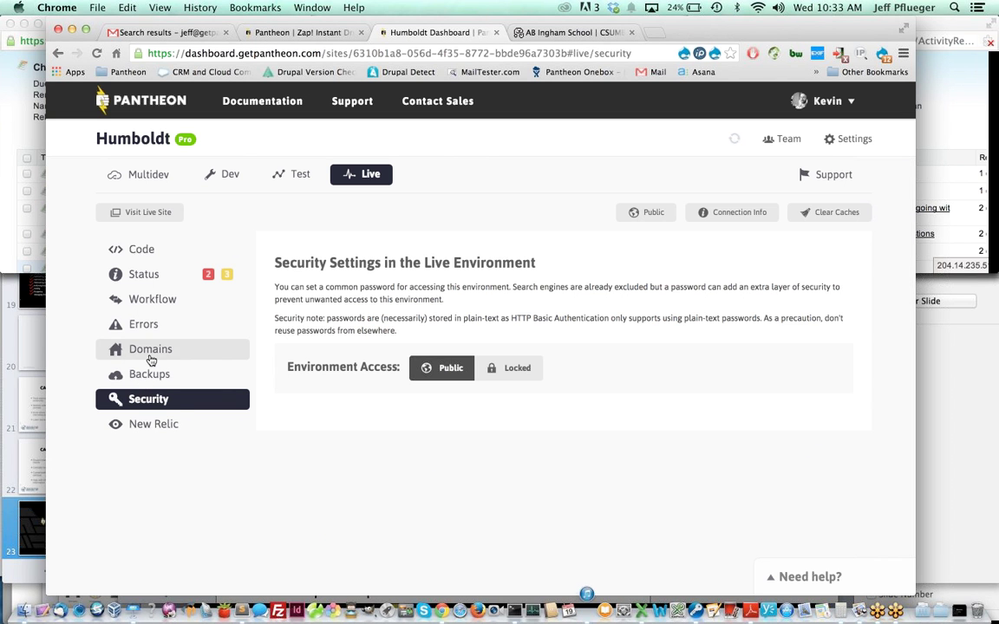
pyautogui.click(149, 353)
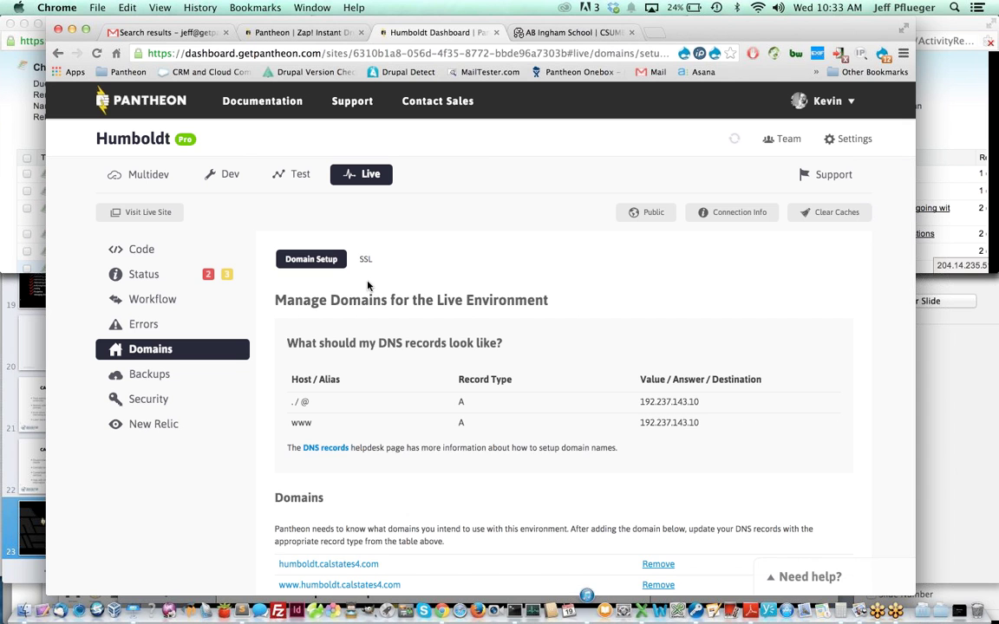
pyautogui.click(366, 264)
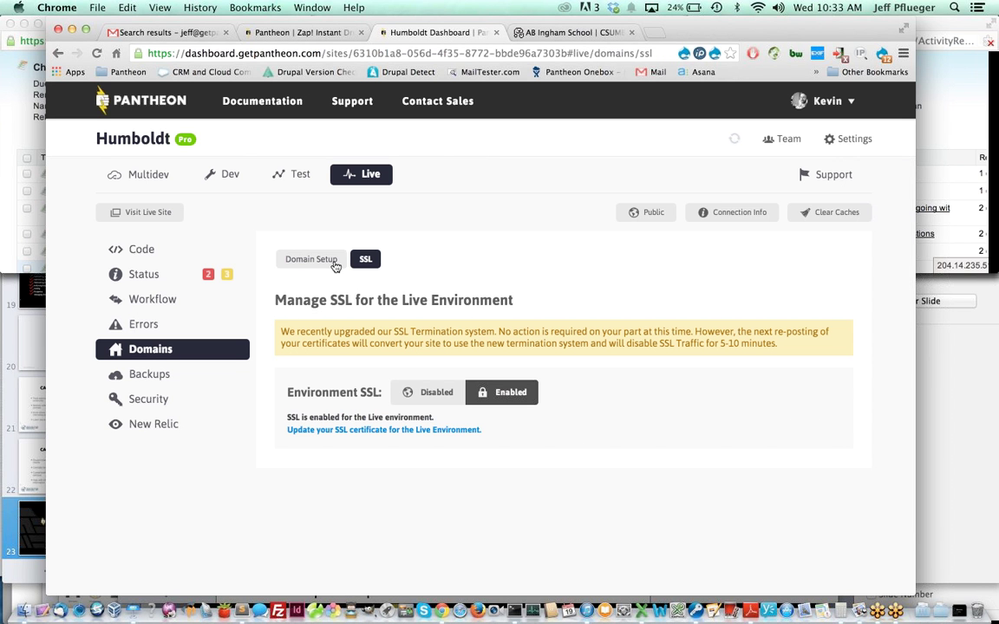
# - Return to Humboldt Live's Domain Setup and open the account dropdown with the site list
pyautogui.click(336, 262)
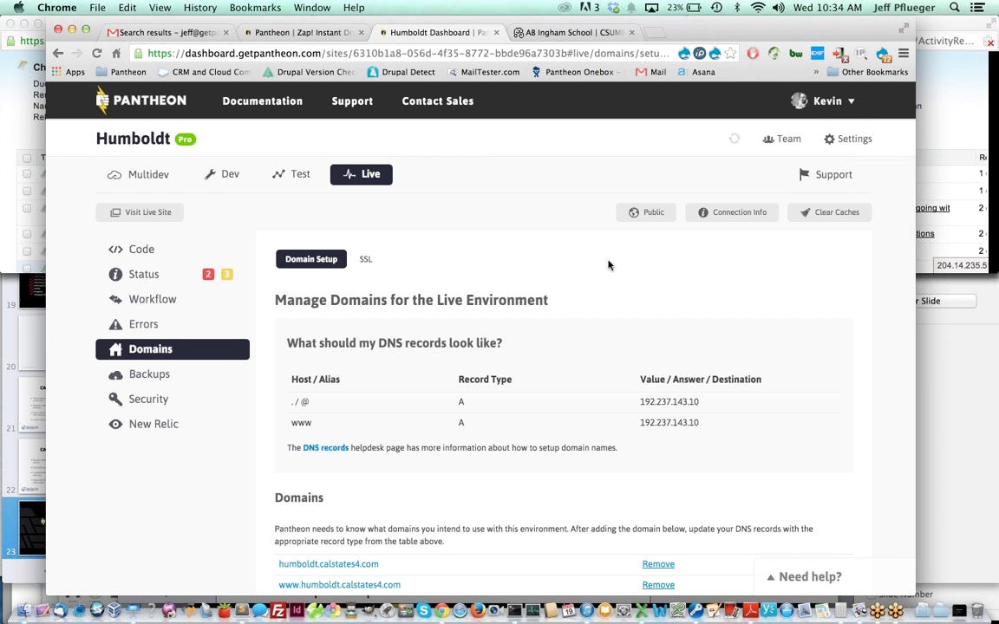
pyautogui.click(849, 104)
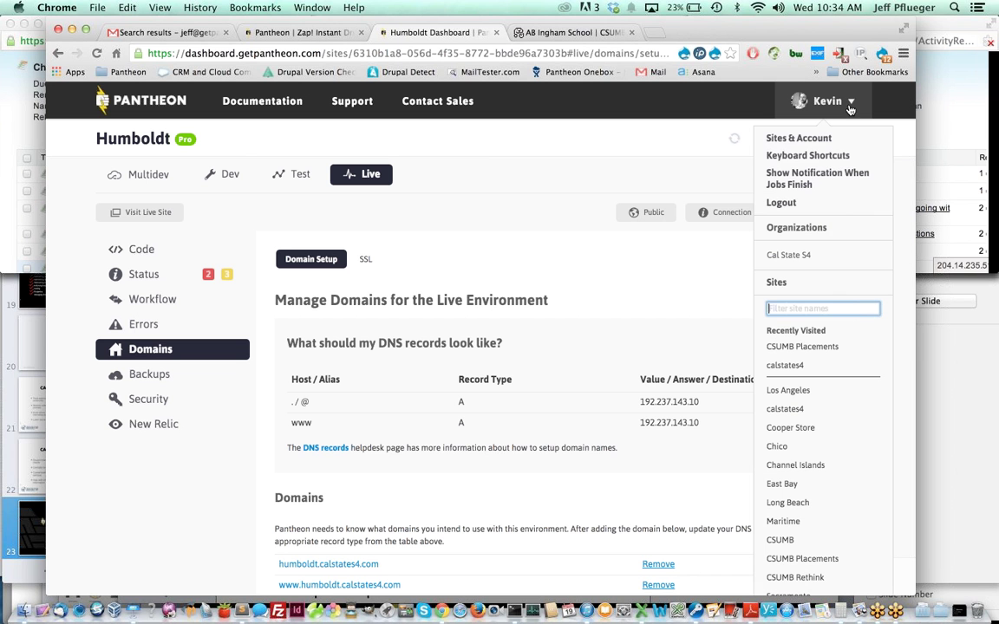
# - From Sites & Account, open the Northridge site's dashboard on its Dev Code page
pyautogui.click(805, 142)
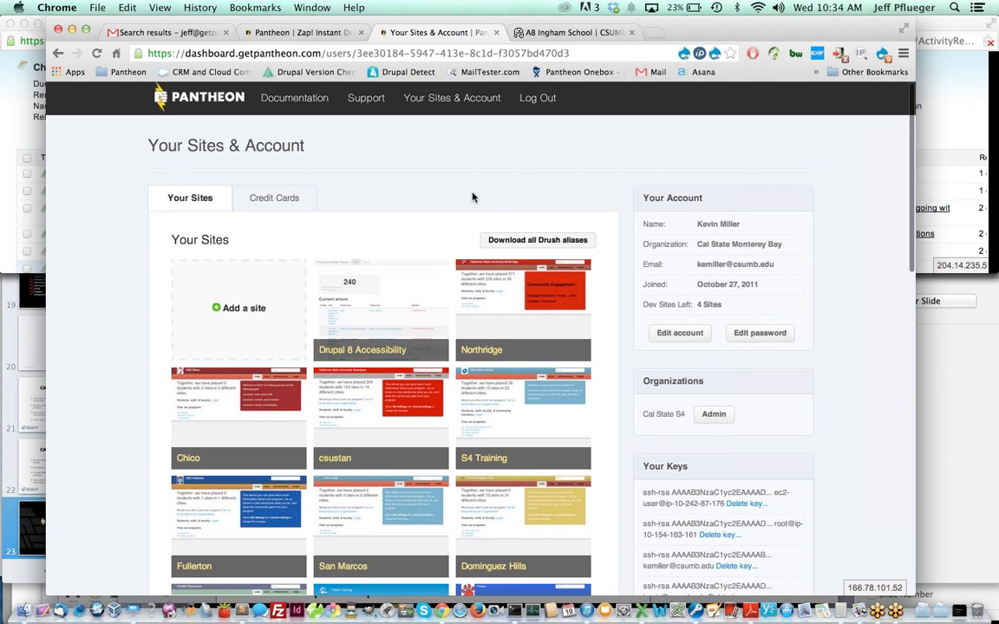
pyautogui.scroll(-2, 473, 198)
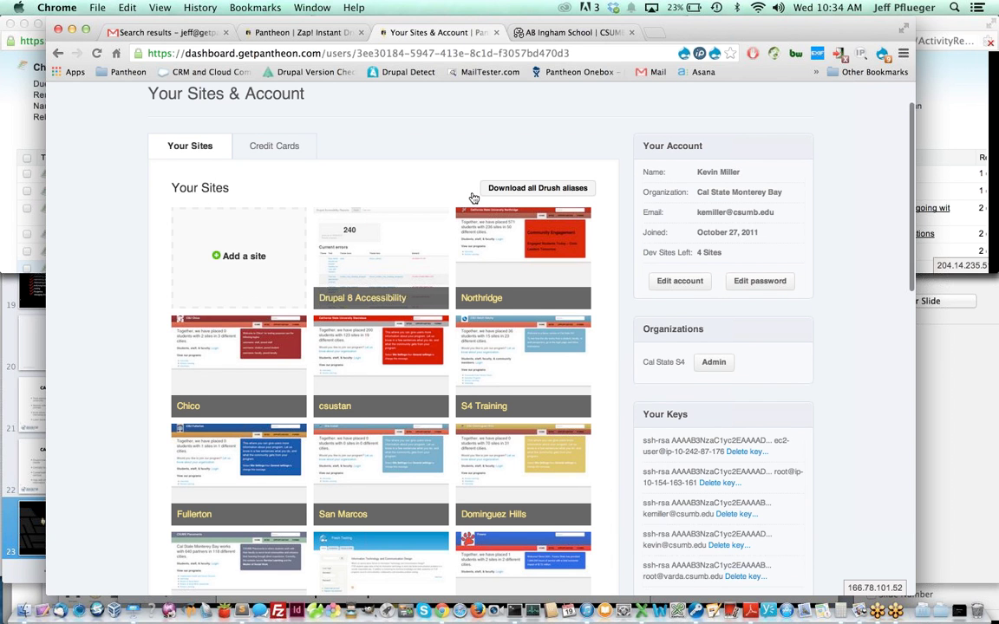
pyautogui.scroll(-1, 473, 226)
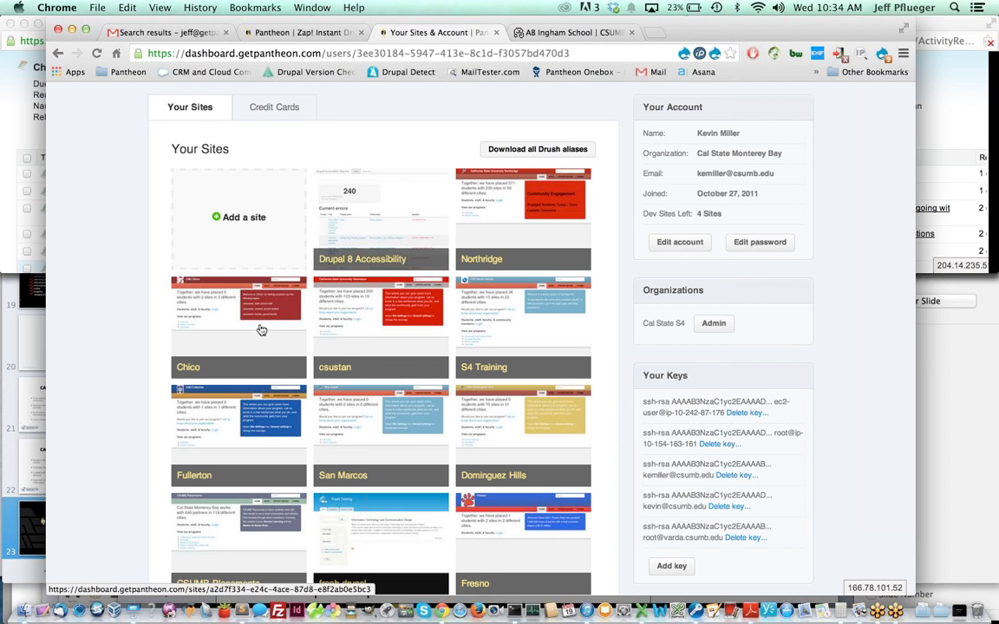
pyautogui.scroll(-1, 451, 312)
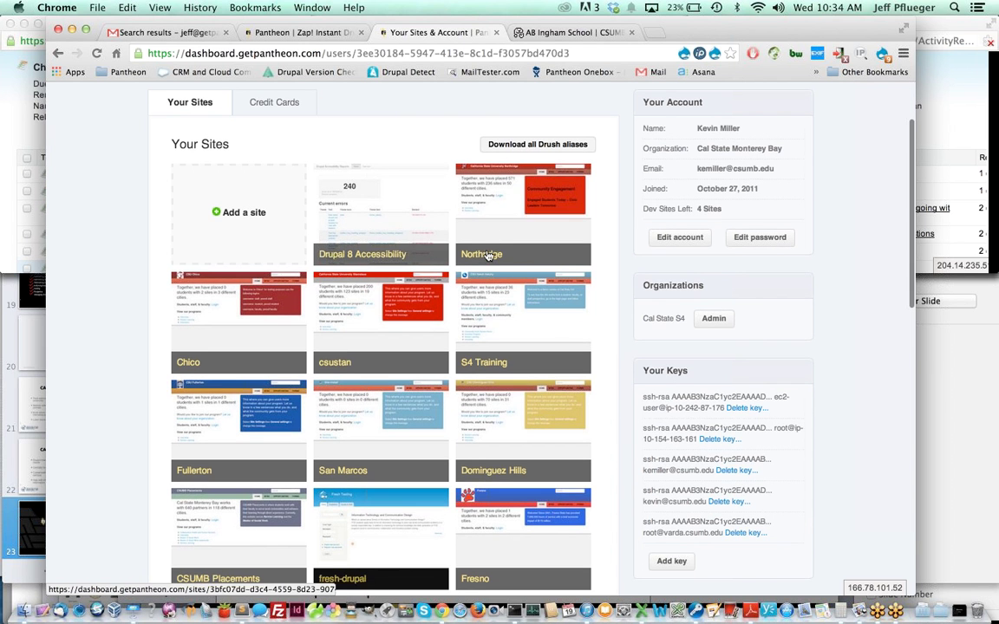
pyautogui.click(483, 258)
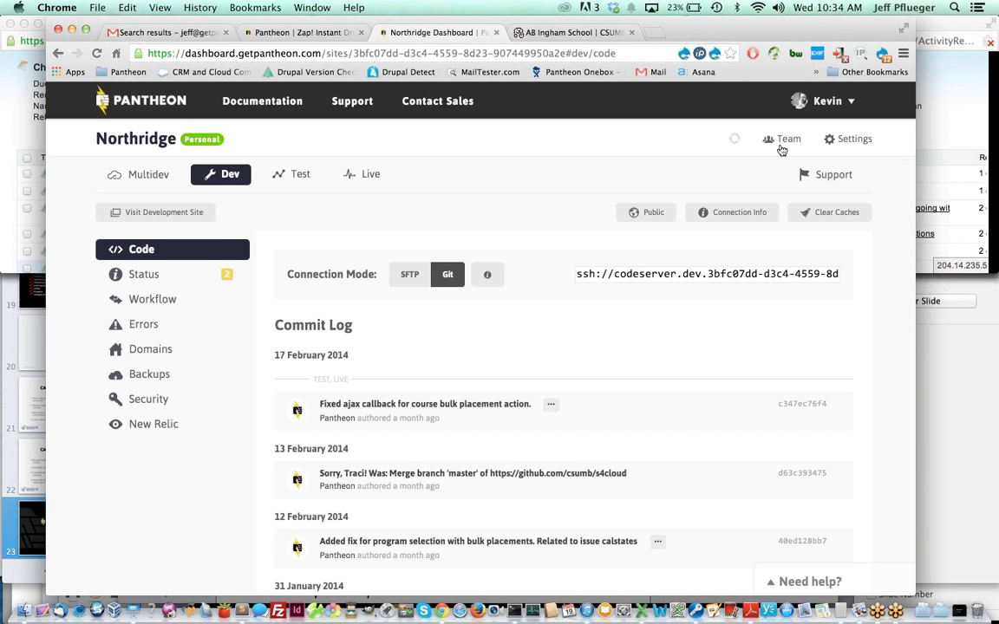
pyautogui.click(788, 141)
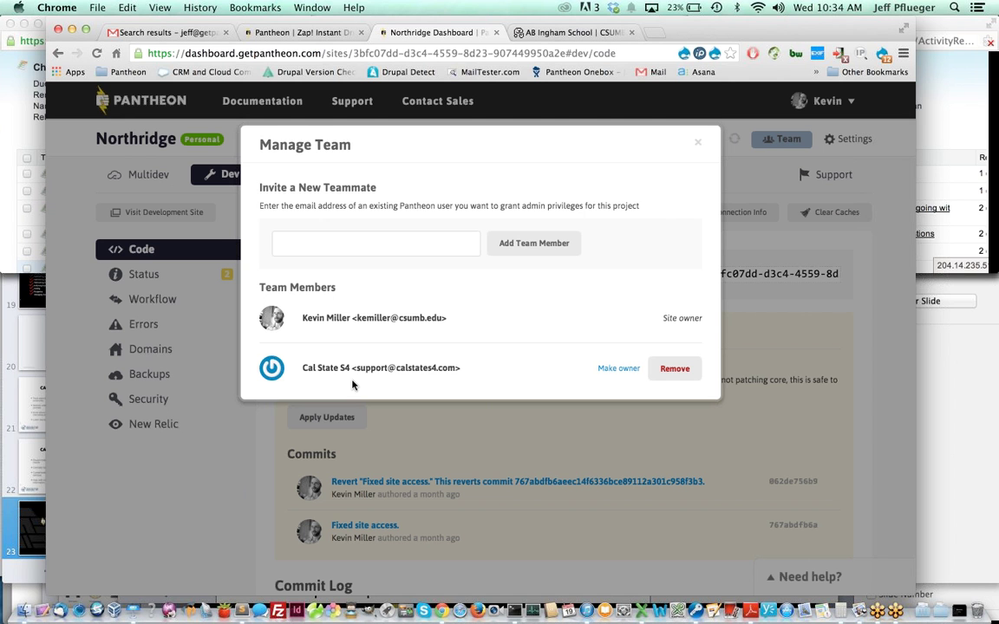
pyautogui.click(698, 146)
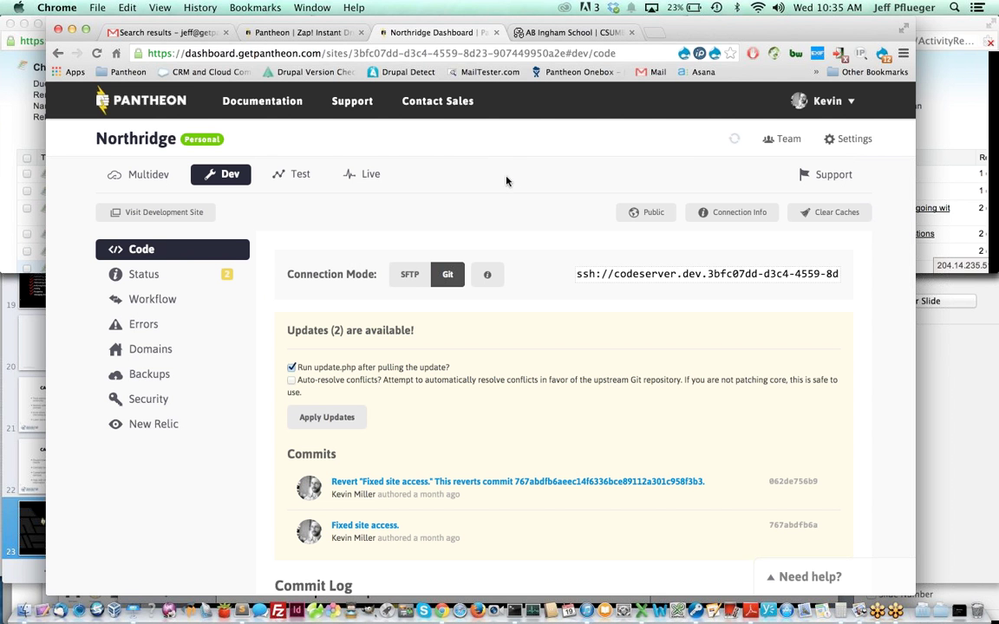
pyautogui.doubleClick(151, 144)
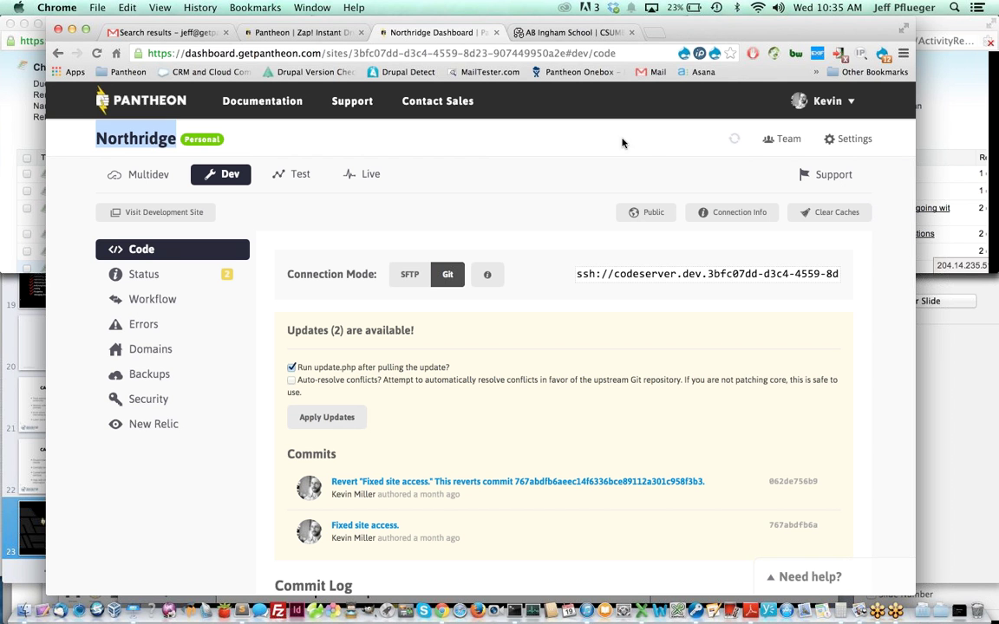
pyautogui.click(786, 140)
pyautogui.click(786, 140)
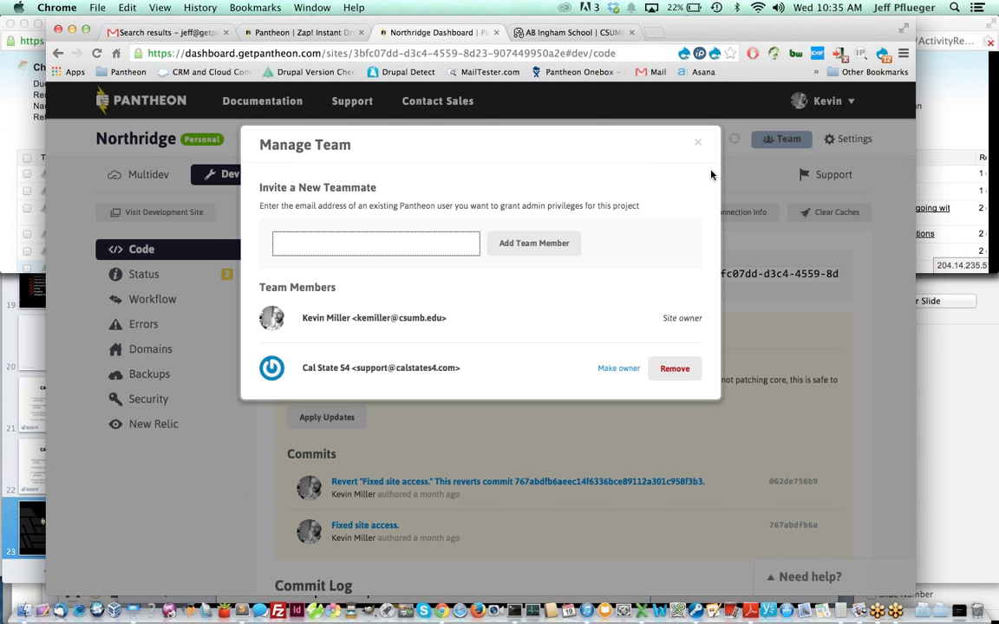
pyautogui.click(698, 145)
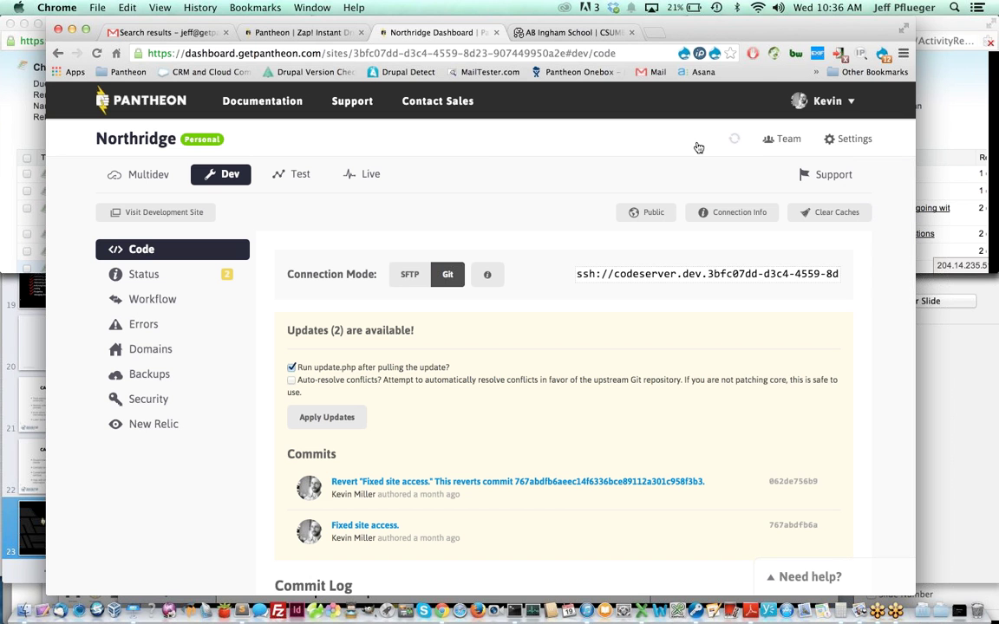
pyautogui.click(827, 102)
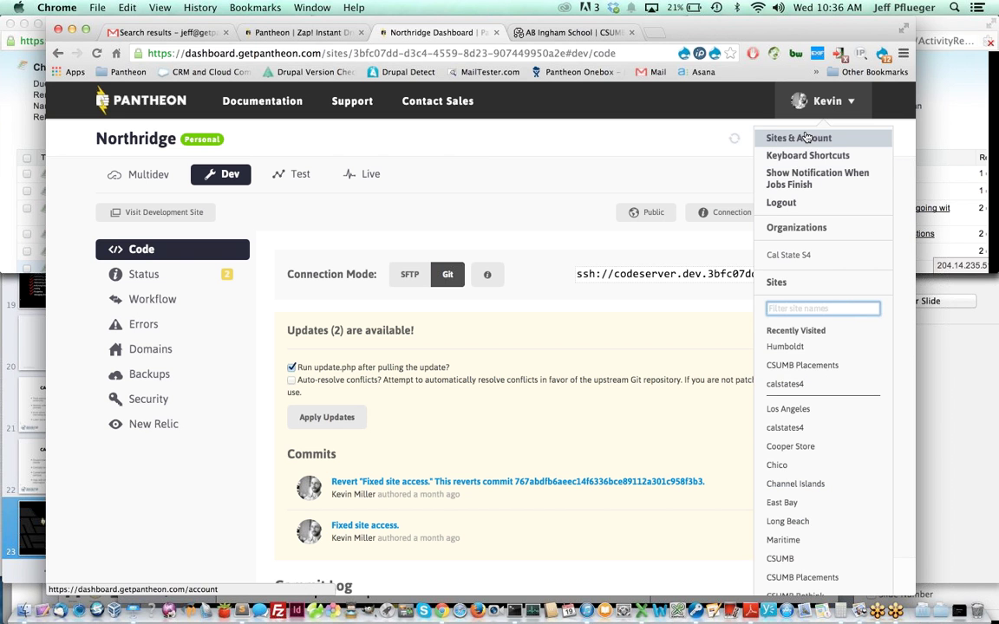
# - Create a new site named awesome-s4 with Cal State S4 as its organization affiliation
pyautogui.click(805, 138)
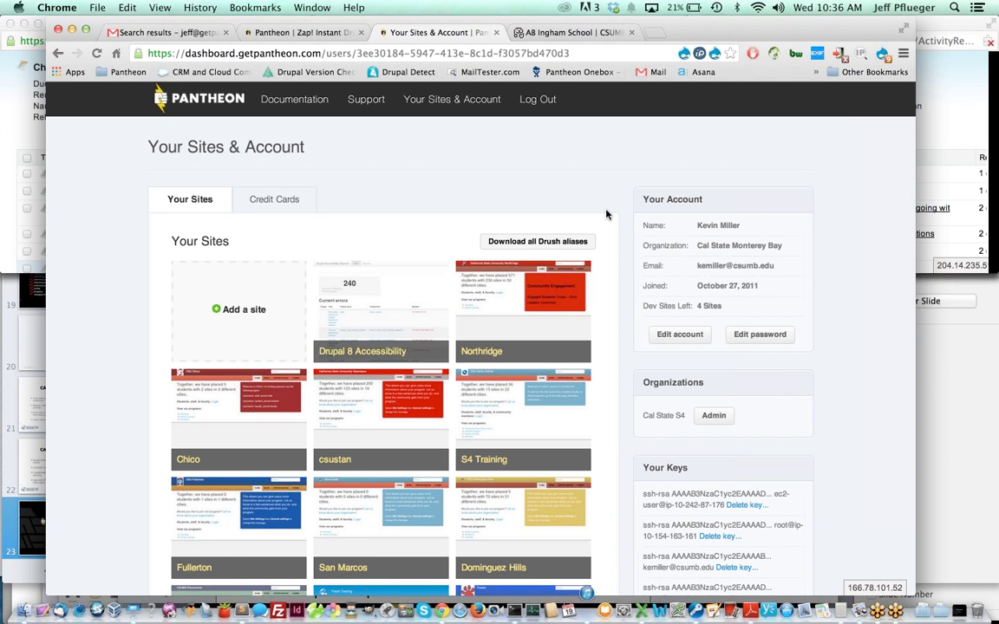
pyautogui.click(230, 310)
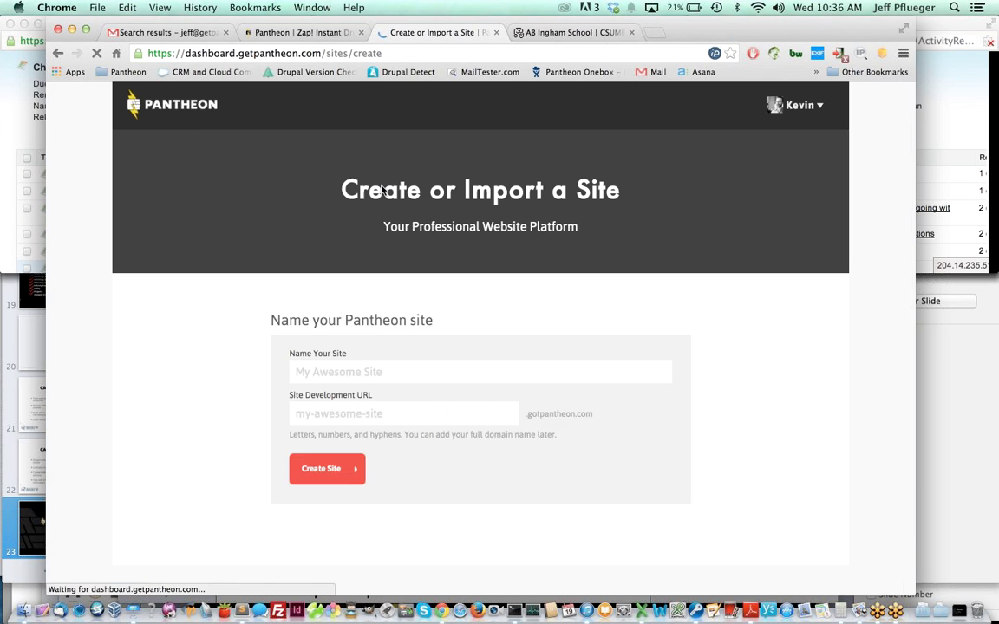
pyautogui.click(357, 372)
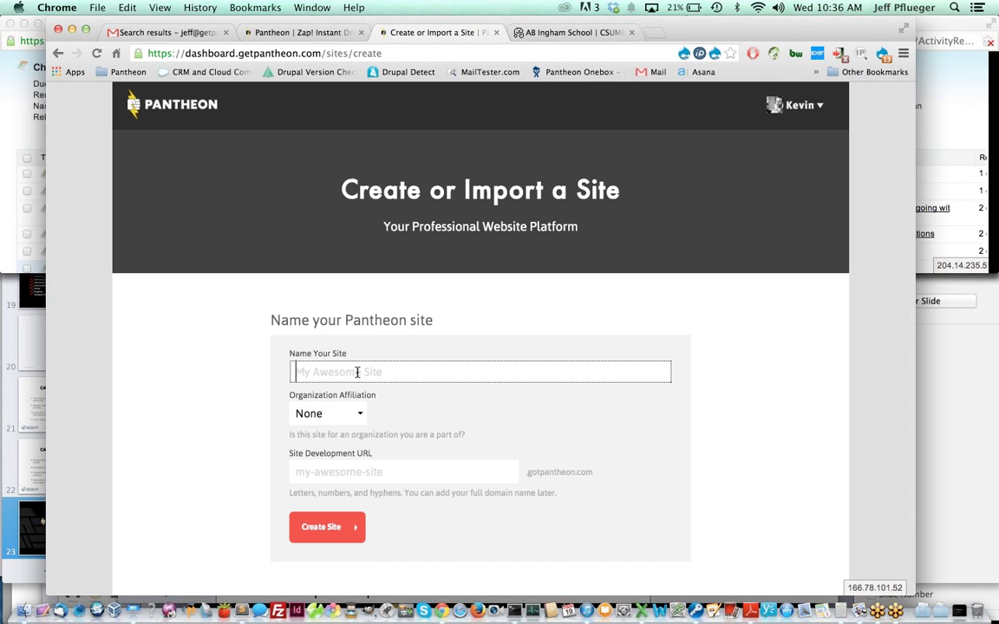
pyautogui.write('awesome-s4')
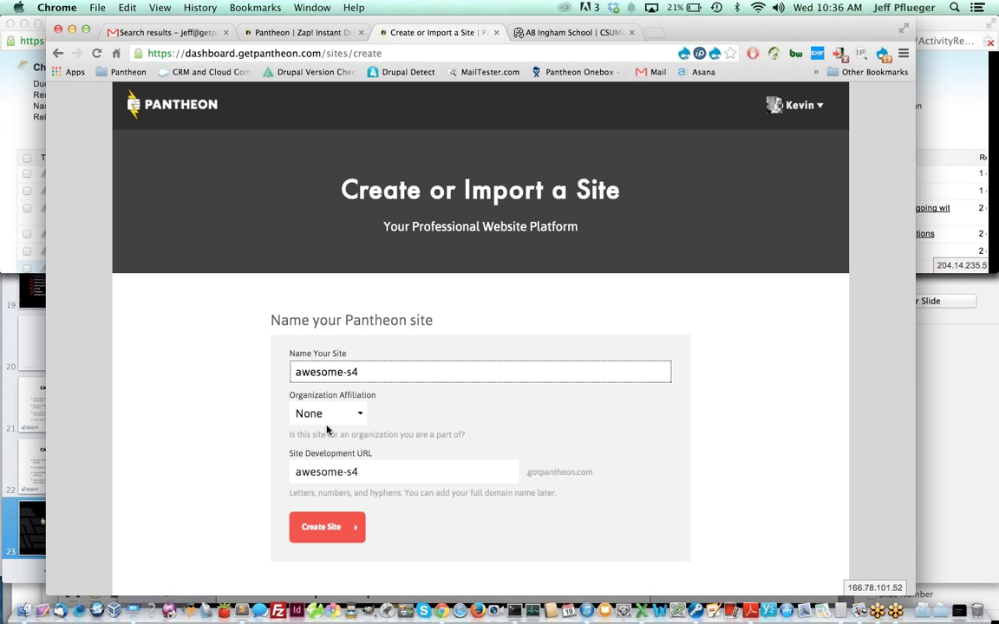
pyautogui.click(335, 414)
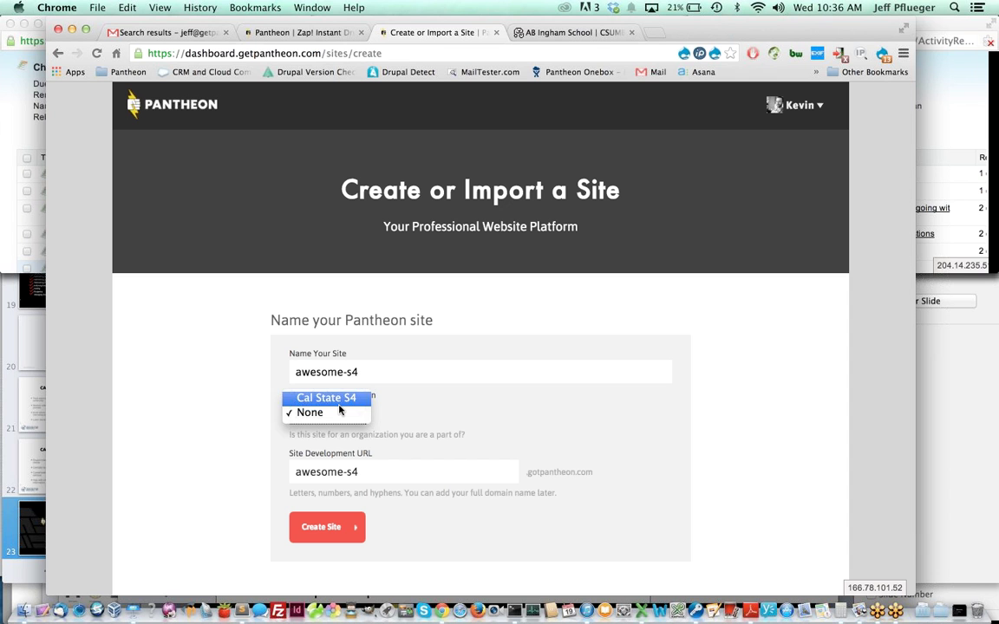
pyautogui.click(339, 404)
pyautogui.click(329, 528)
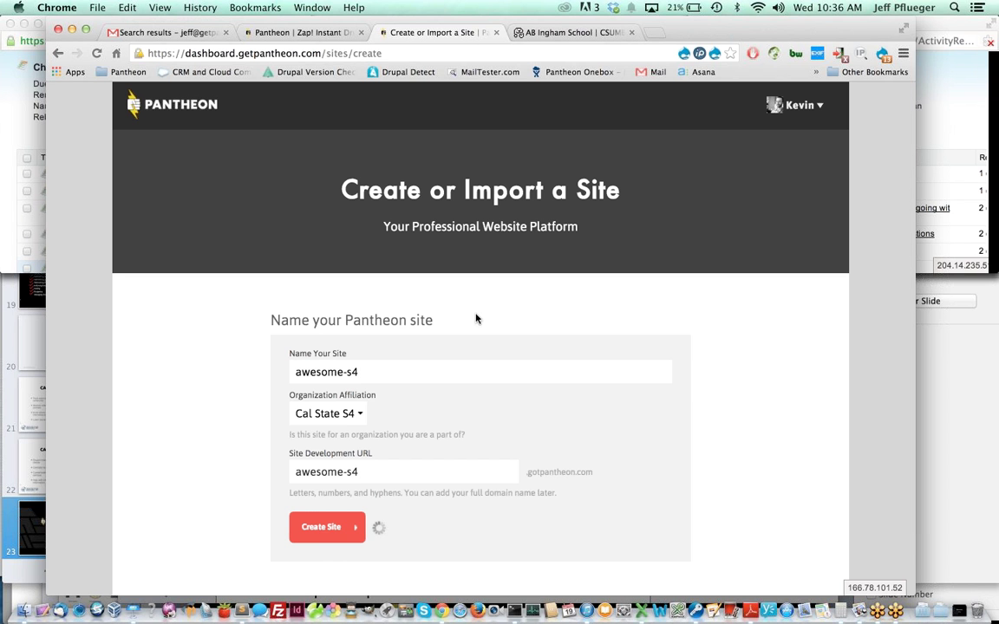
# - Install awesome-s4 from the Cal State S4 organization distribution
pyautogui.scroll(-3, 761, 316)
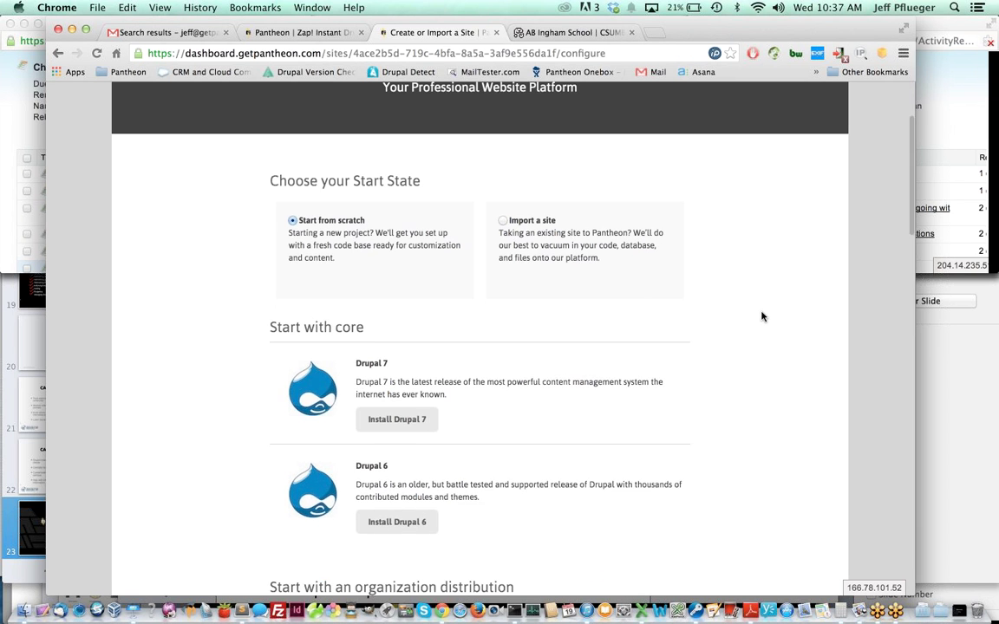
pyautogui.scroll(-3, 664, 356)
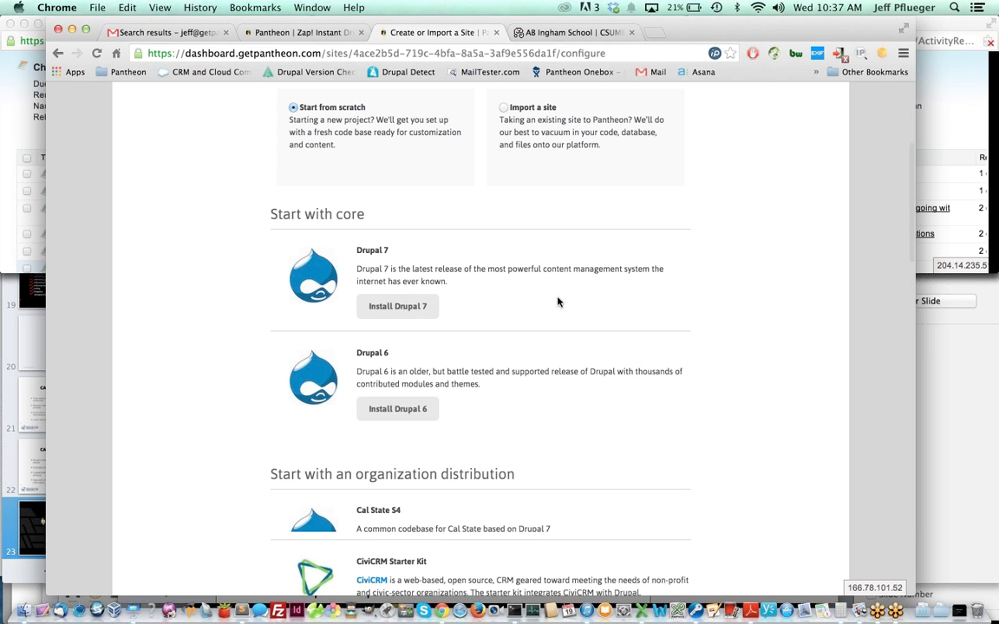
pyautogui.scroll(-10, 558, 302)
pyautogui.scroll(3, 557, 301)
pyautogui.scroll(-1, 557, 302)
pyautogui.scroll(10, 554, 299)
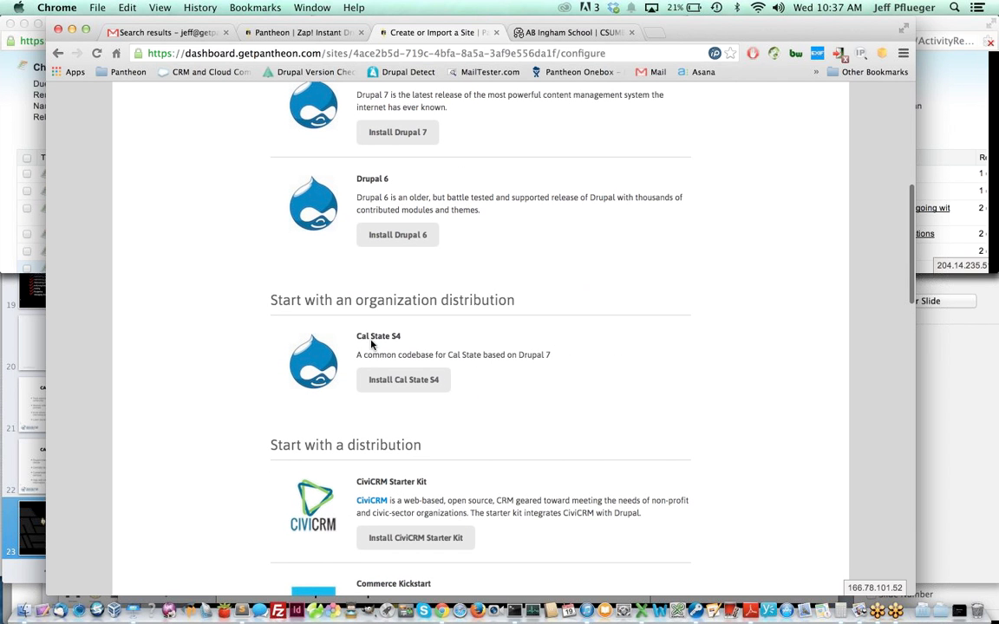
pyautogui.moveTo(357, 336); pyautogui.dragTo(415, 333)
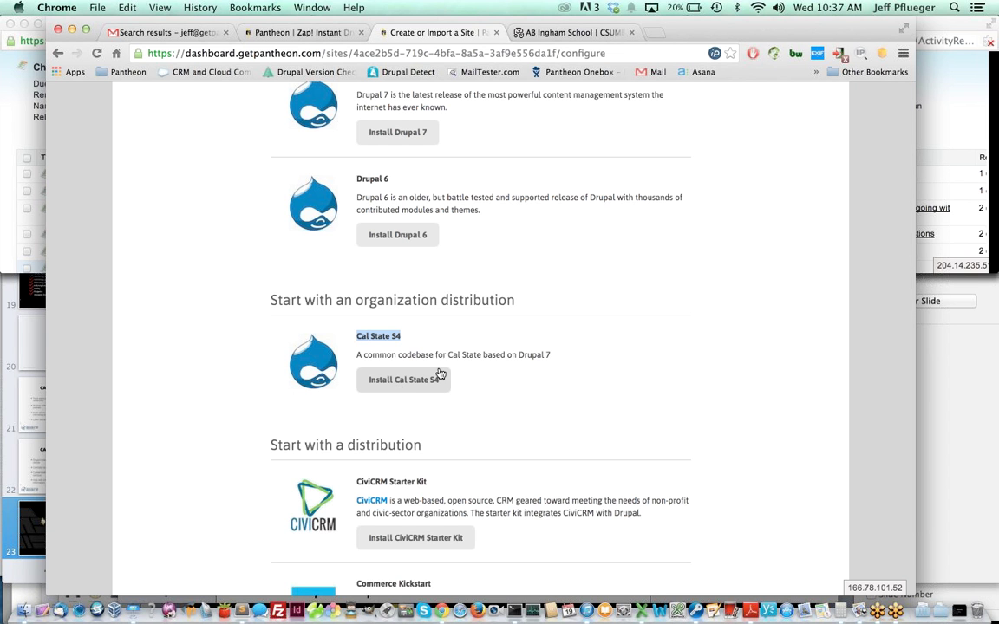
pyautogui.click(596, 403)
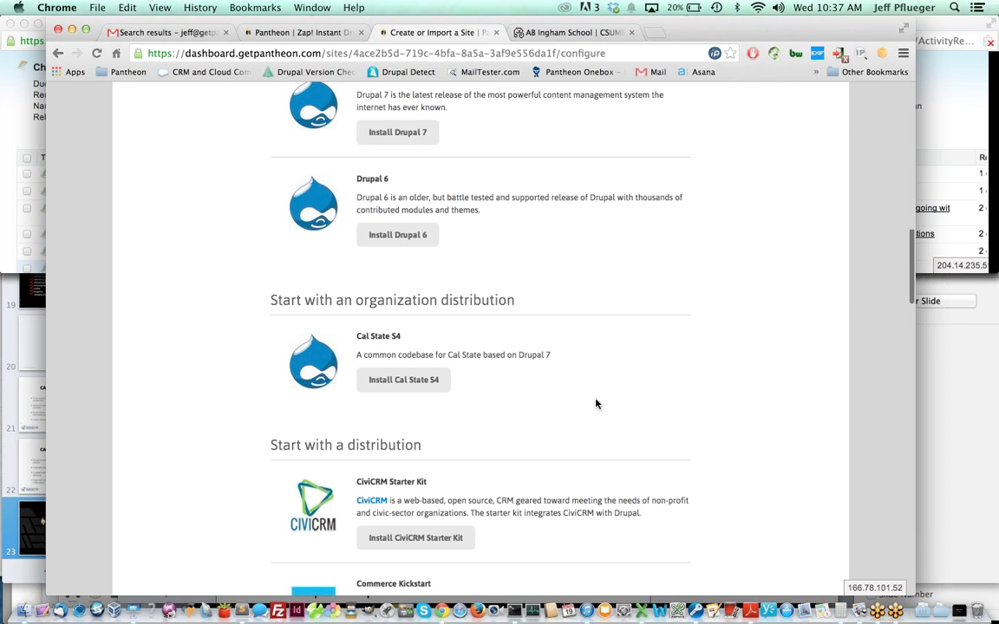
pyautogui.scroll(10, 595, 403)
pyautogui.scroll(-8, 656, 214)
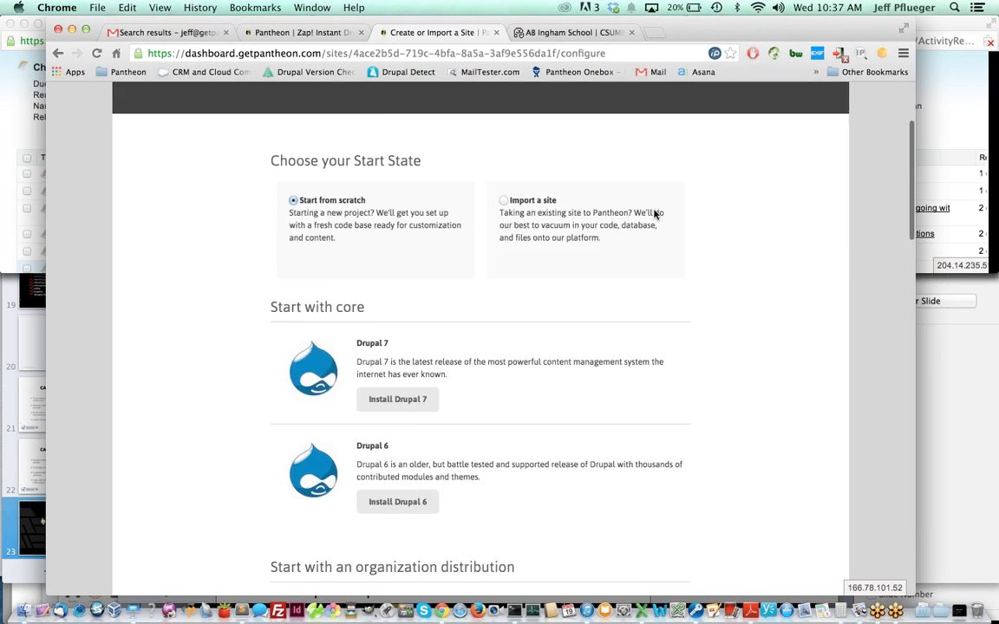
pyautogui.click(395, 441)
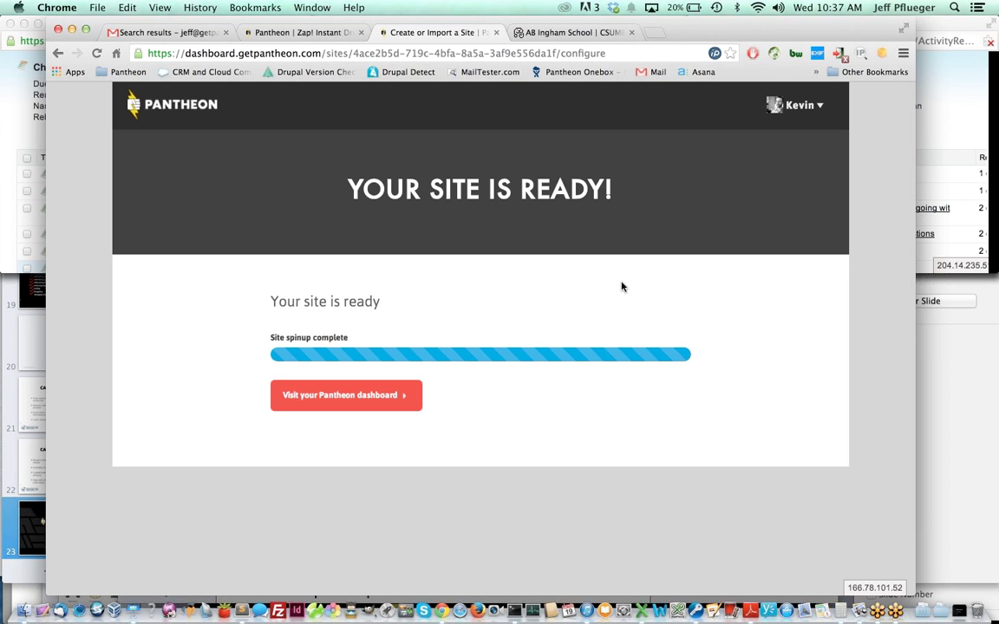
# - Open awesome-s4's Pantheon dashboard and launch its development site in a new tab
pyautogui.click(338, 395)
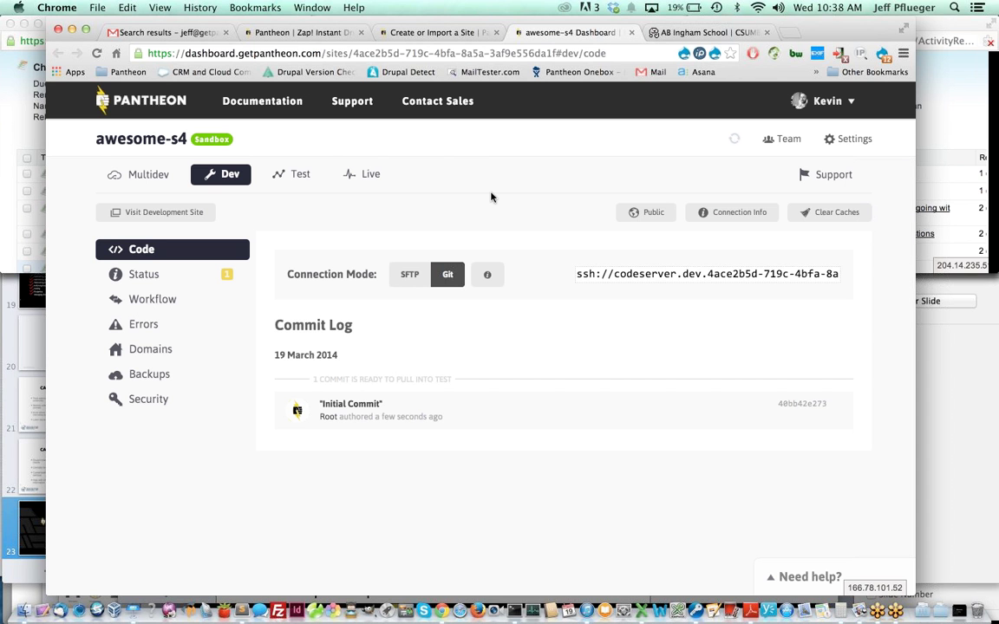
pyautogui.click(156, 212)
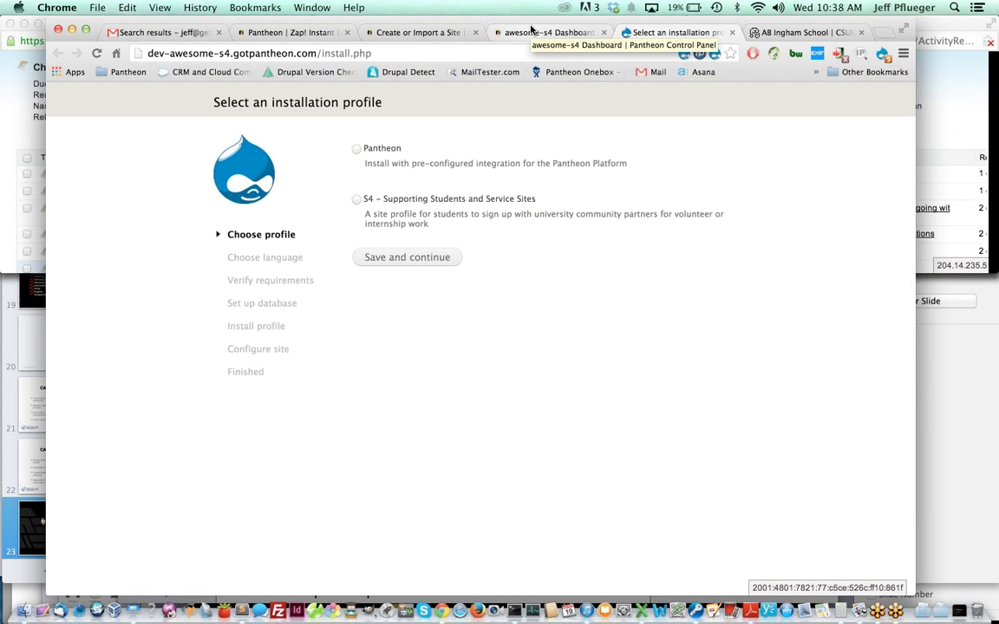
# - Choose the S4 installation profile, proceed past the warnings, then close the installer tab
pyautogui.click(355, 200)
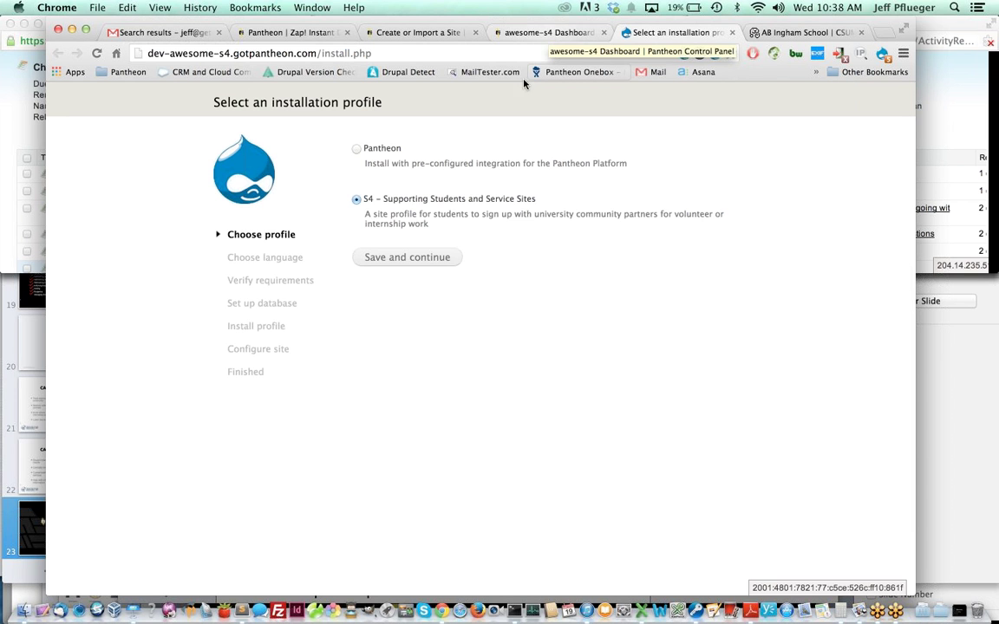
pyautogui.click(405, 259)
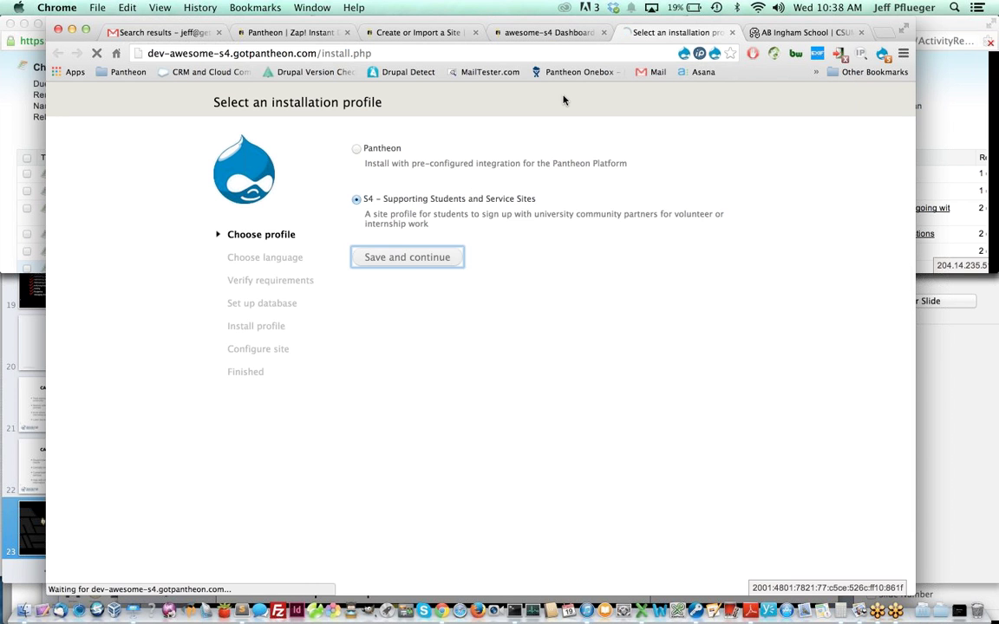
pyautogui.click(425, 202)
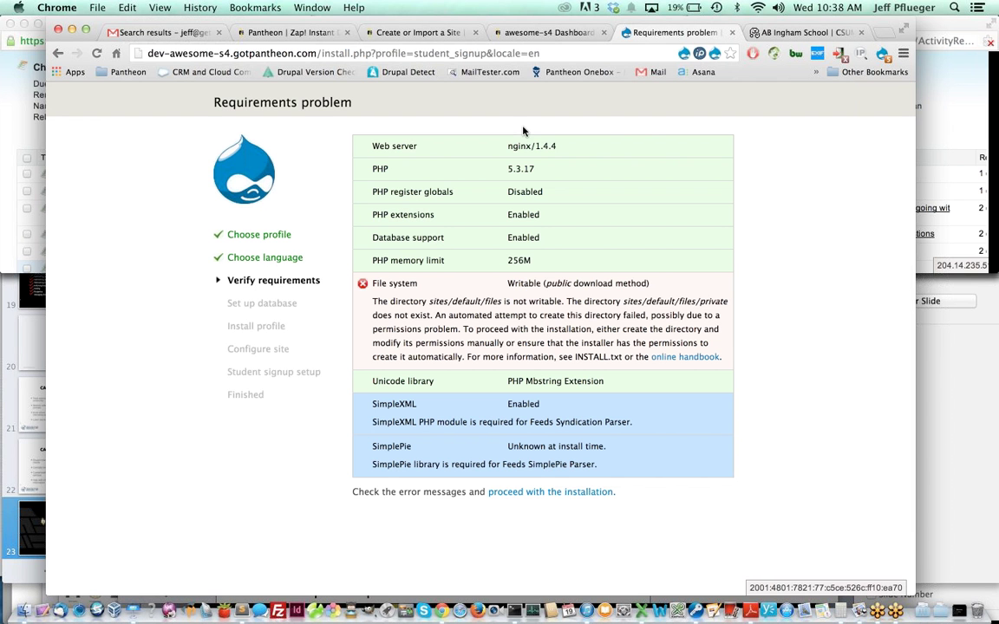
pyautogui.click(516, 493)
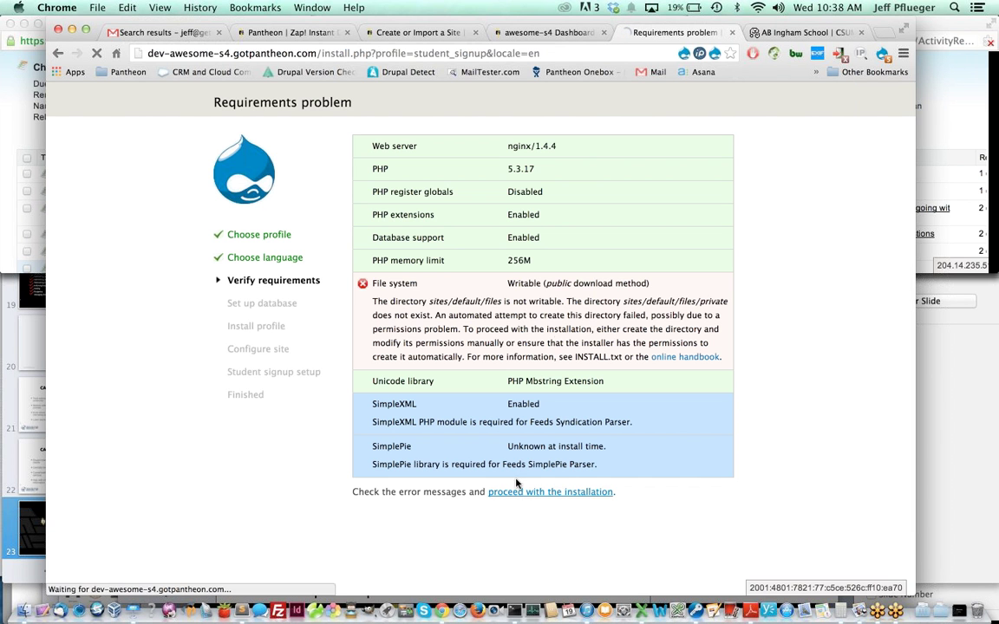
pyautogui.click(554, 33)
pyautogui.middleClick(659, 32)
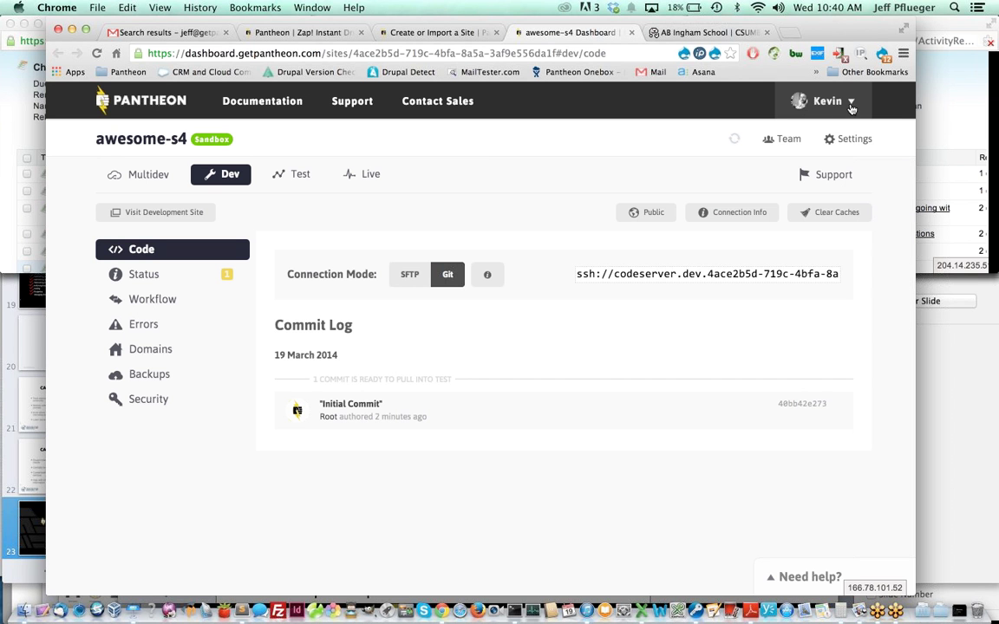
# - Log out, log back in with the prefilled account, and open the Cal State S4 organization
pyautogui.click(810, 104)
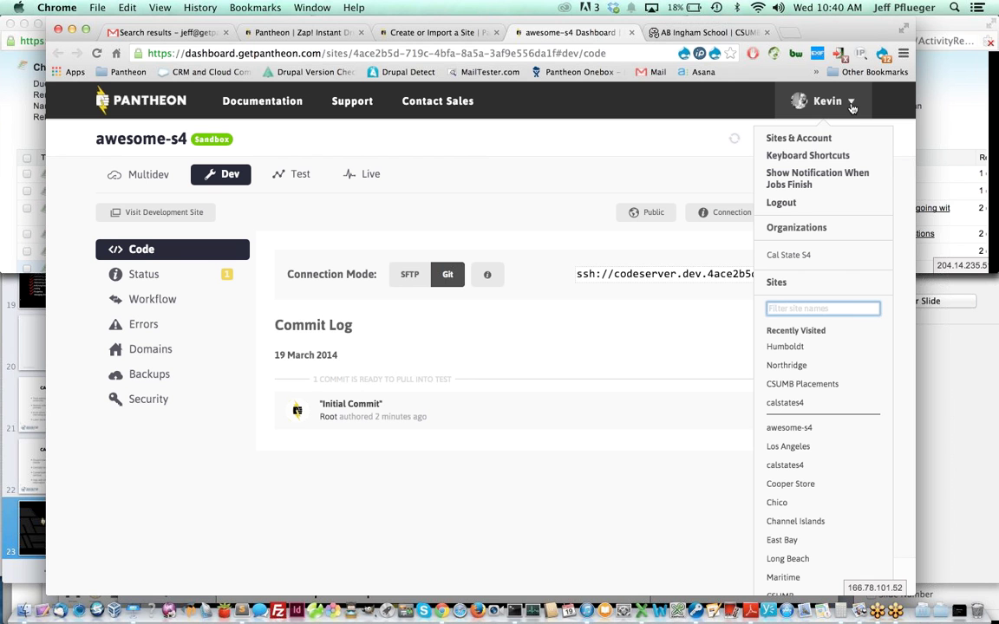
pyautogui.click(781, 205)
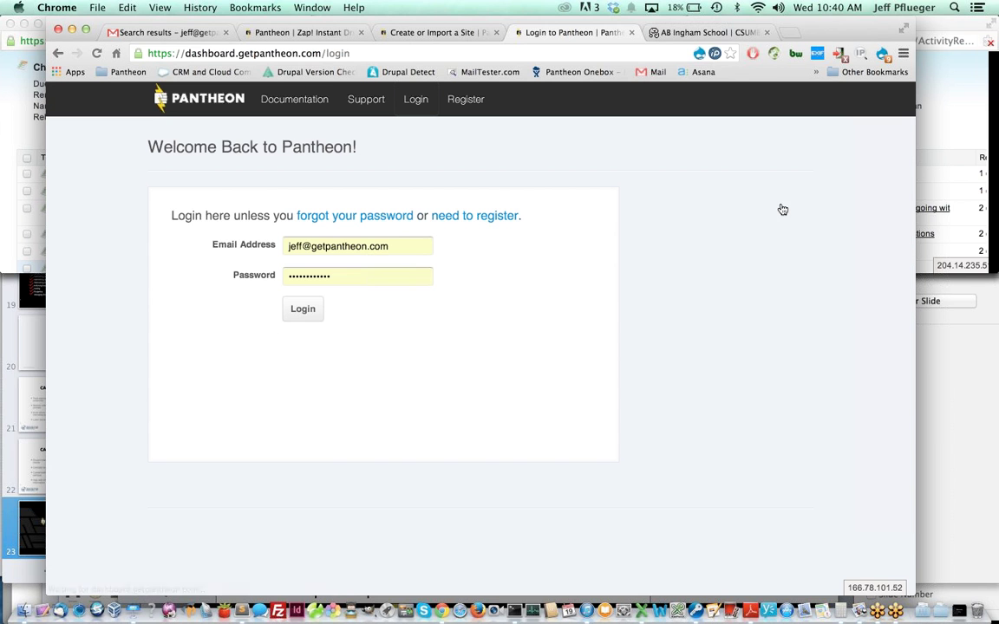
pyautogui.click(301, 309)
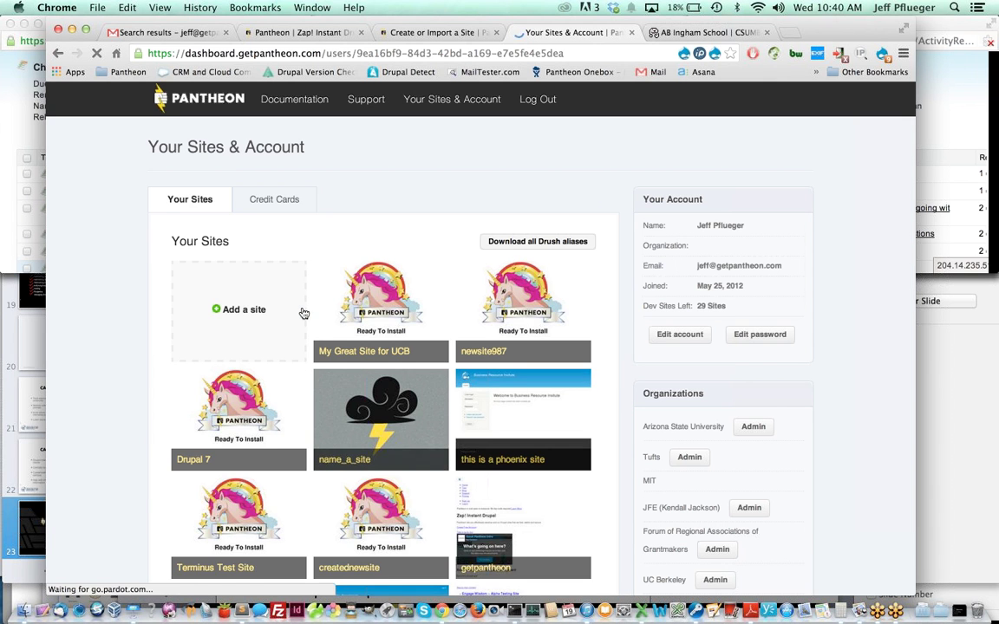
pyautogui.scroll(-3, 354, 364)
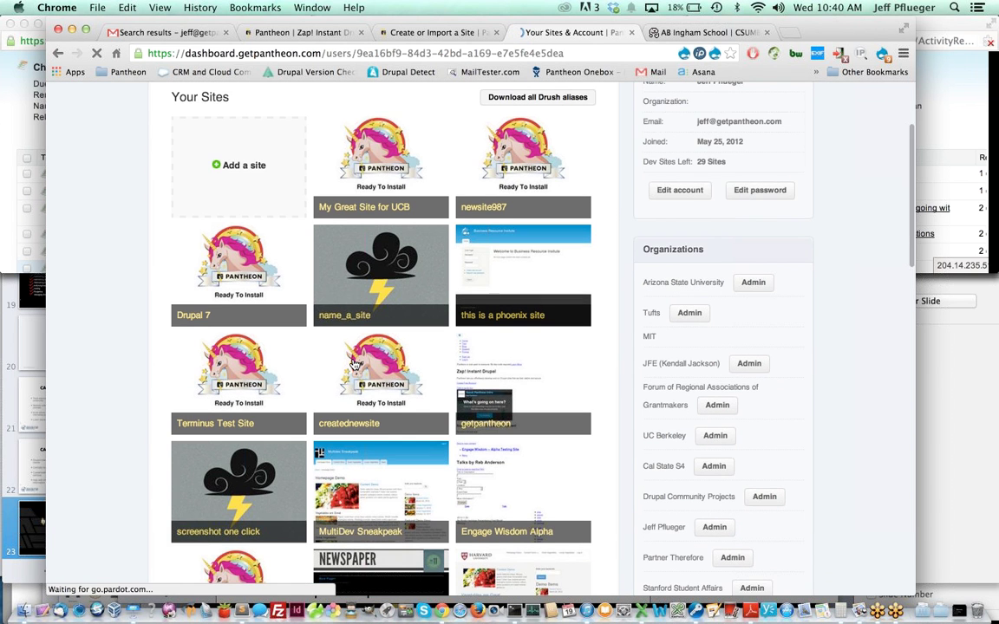
pyautogui.scroll(-2, 323, 331)
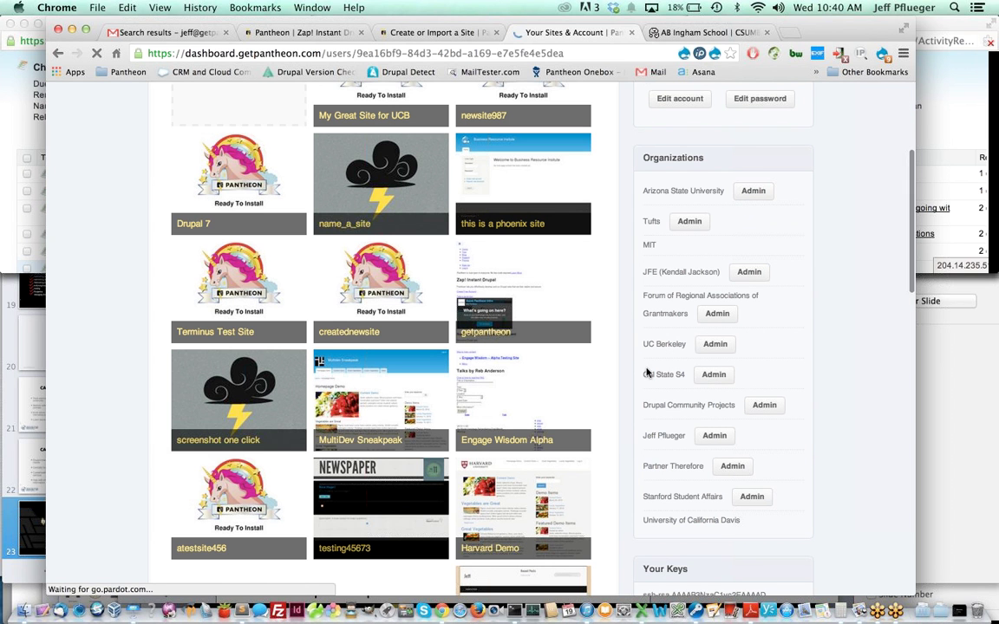
pyautogui.click(720, 379)
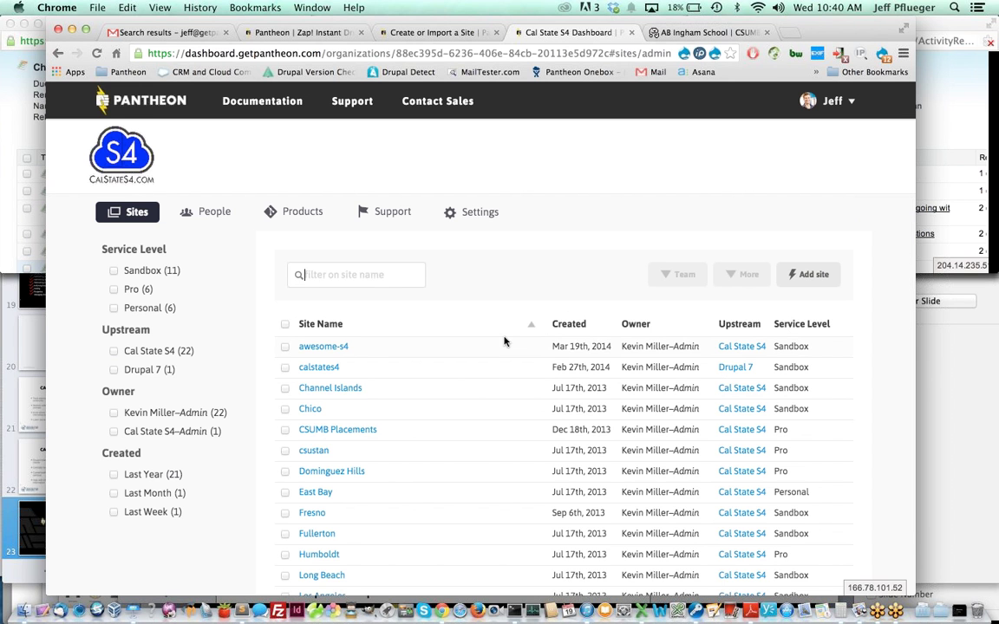
# - Scroll the Cal State S4 Sites list and open the Dominguez Hills site dashboard
pyautogui.scroll(-1, 498, 337)
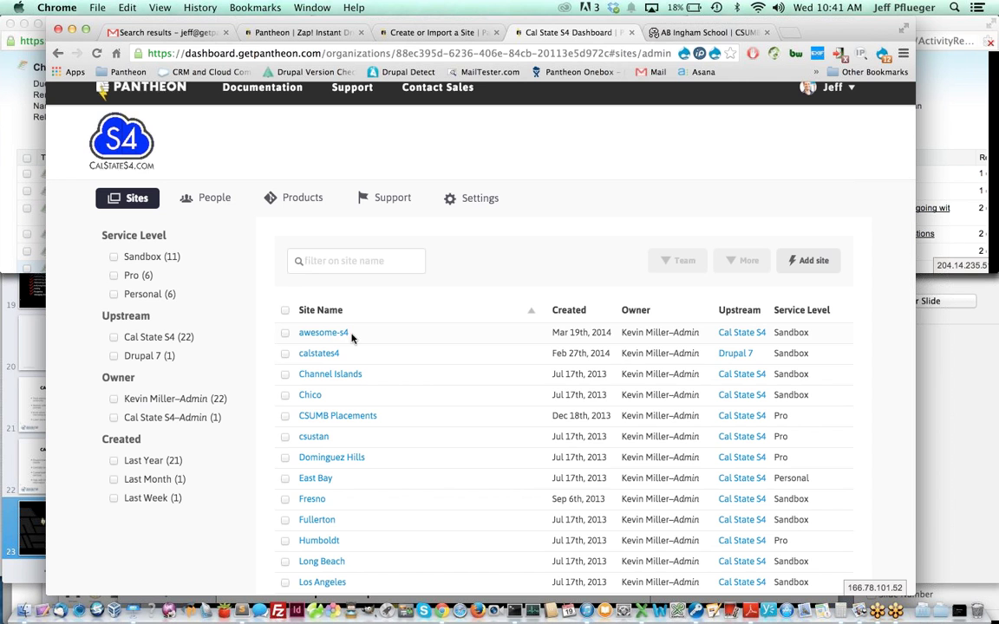
pyautogui.scroll(-3, 346, 338)
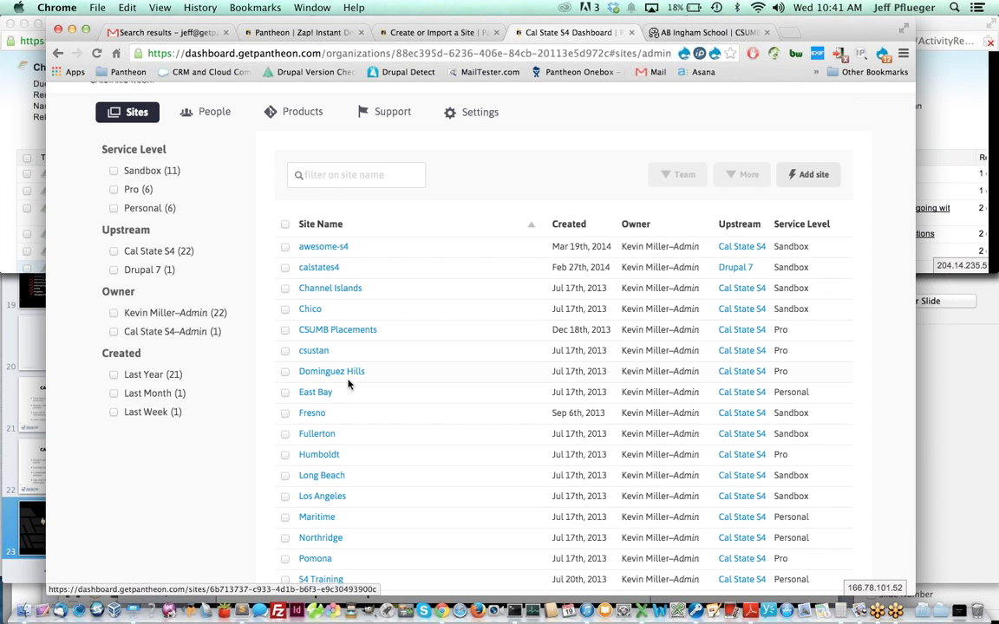
pyautogui.scroll(-1, 414, 388)
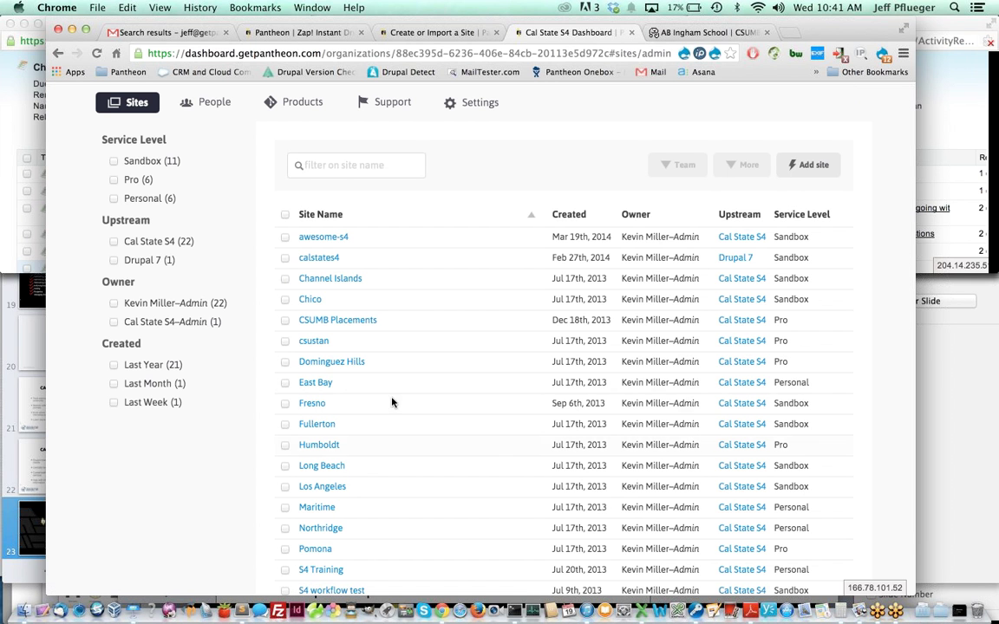
pyautogui.scroll(-1, 382, 408)
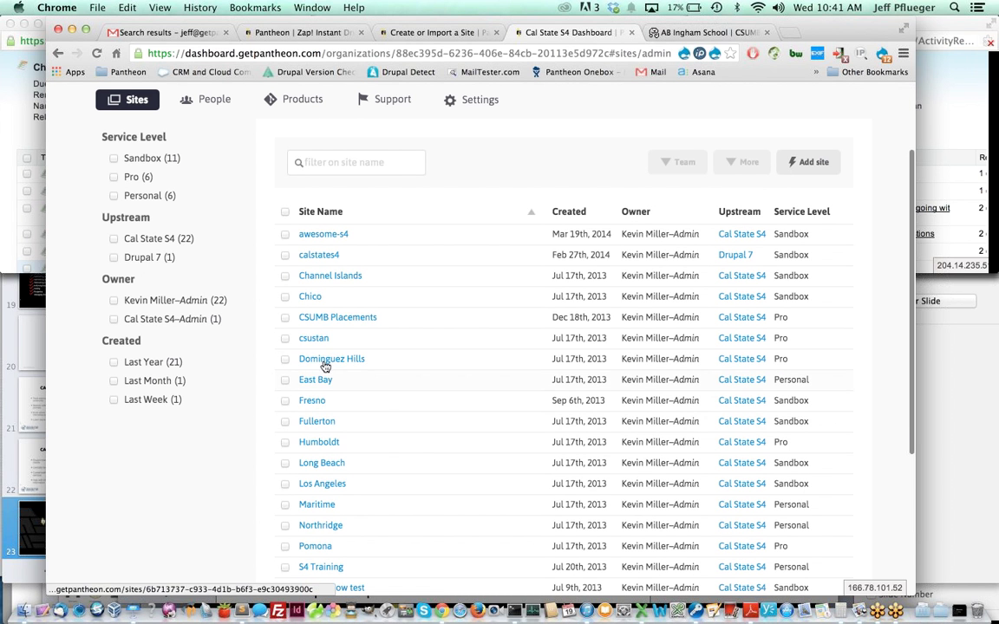
pyautogui.click(322, 365)
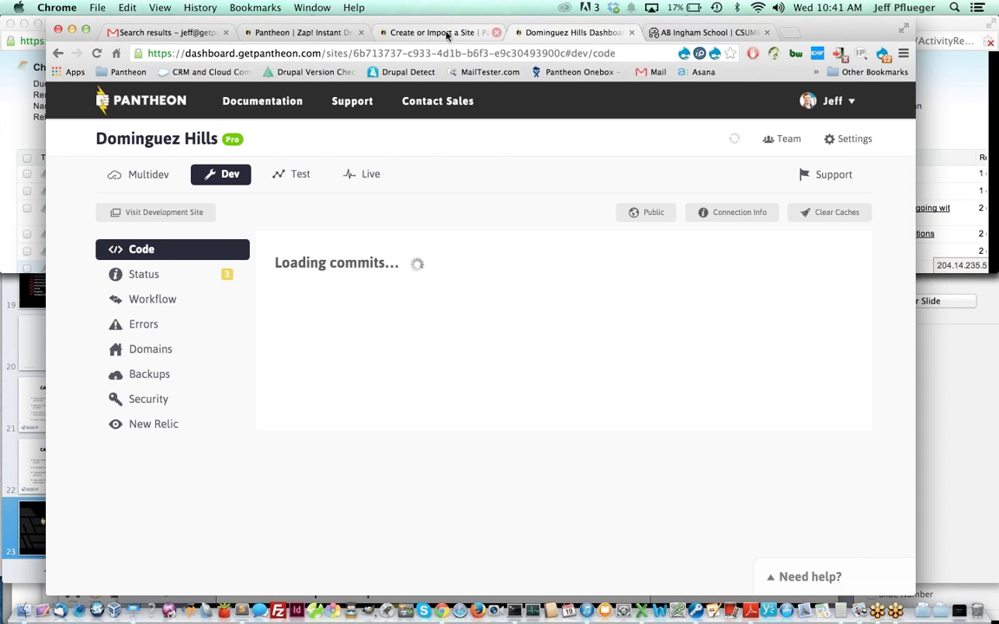
# - Go back from the Dominguez Hills dashboard to the organization's site list
pyautogui.click(475, 33)
pyautogui.click(520, 33)
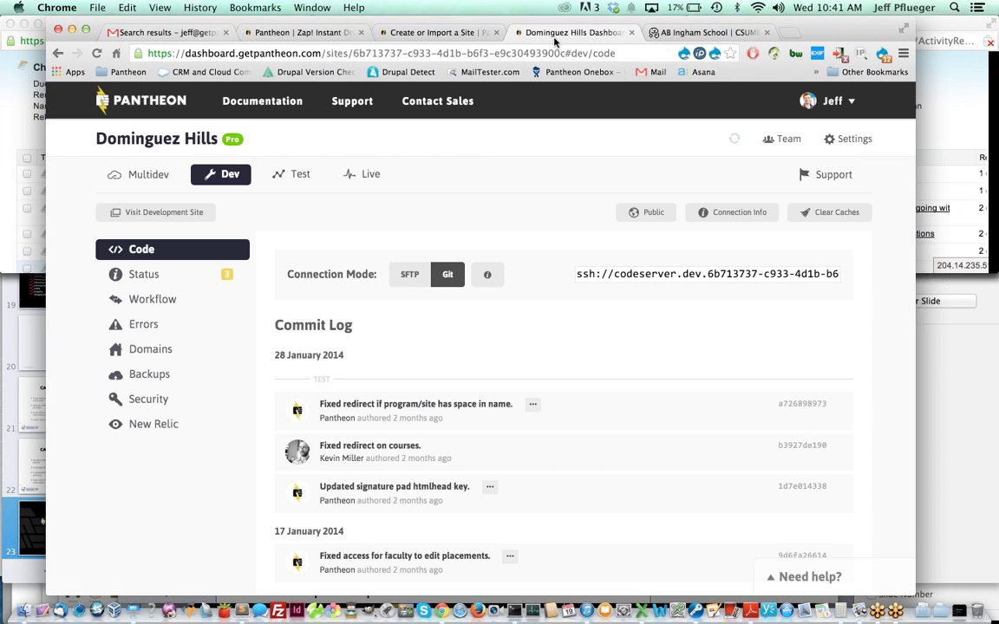
pyautogui.click(57, 53)
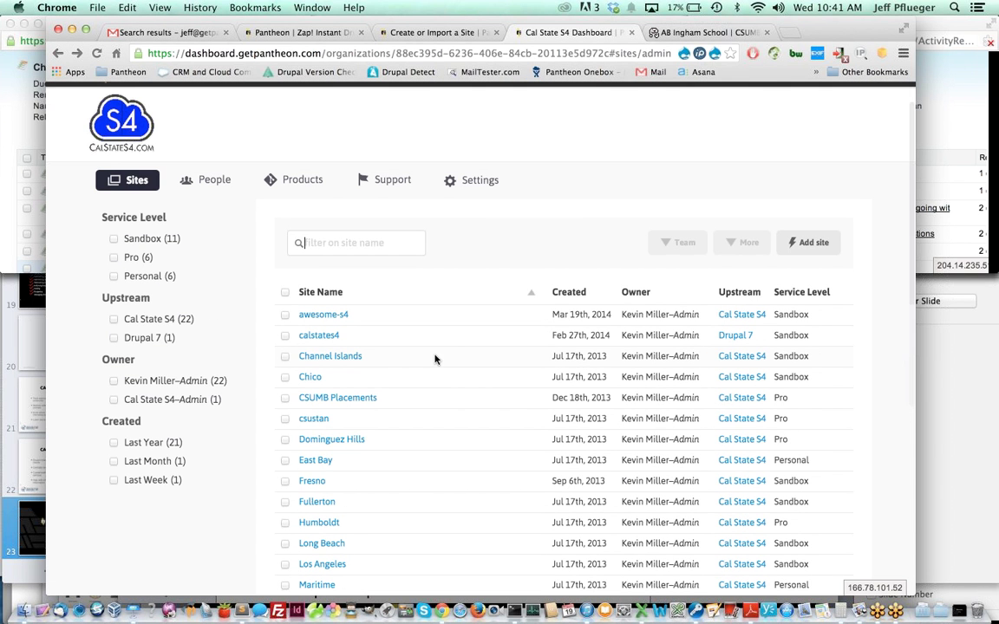
pyautogui.scroll(-7, 435, 359)
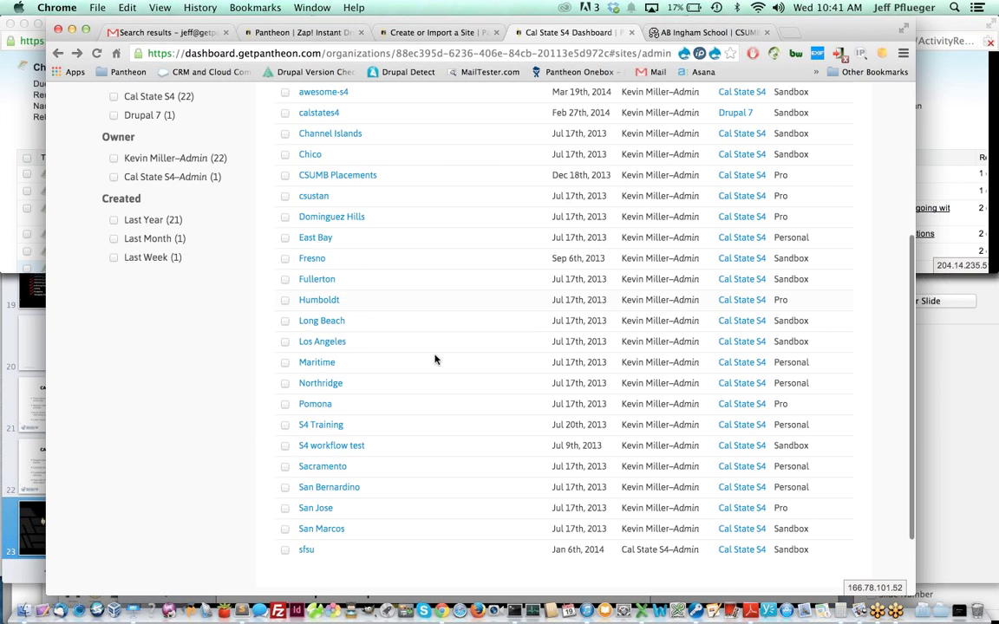
pyautogui.scroll(6, 266, 296)
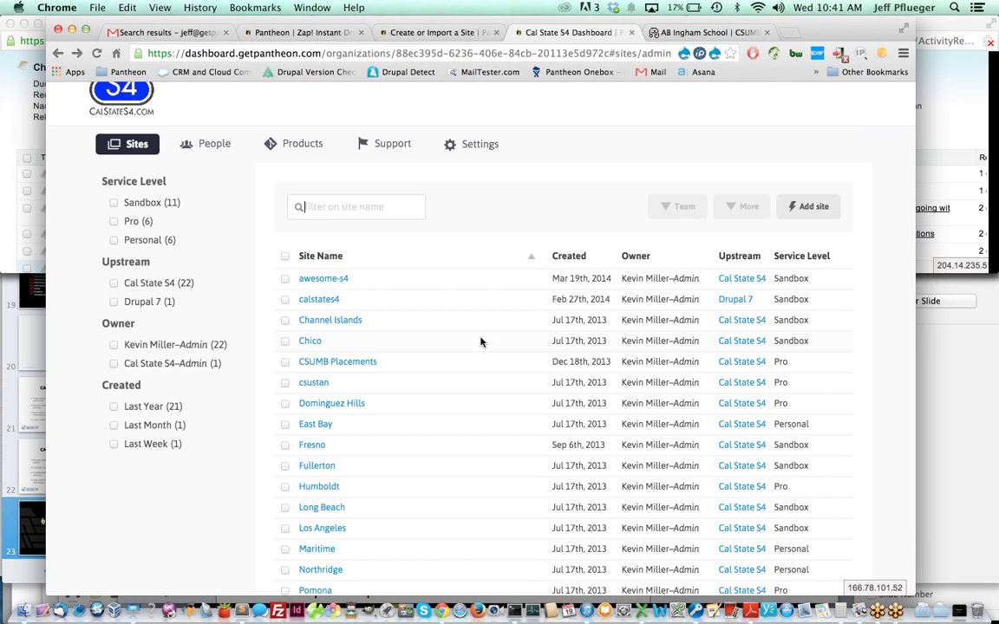
# - Try the Pro, Personal, Sandbox and owner filters, clear them, and revisit Sites via People
pyautogui.click(114, 221)
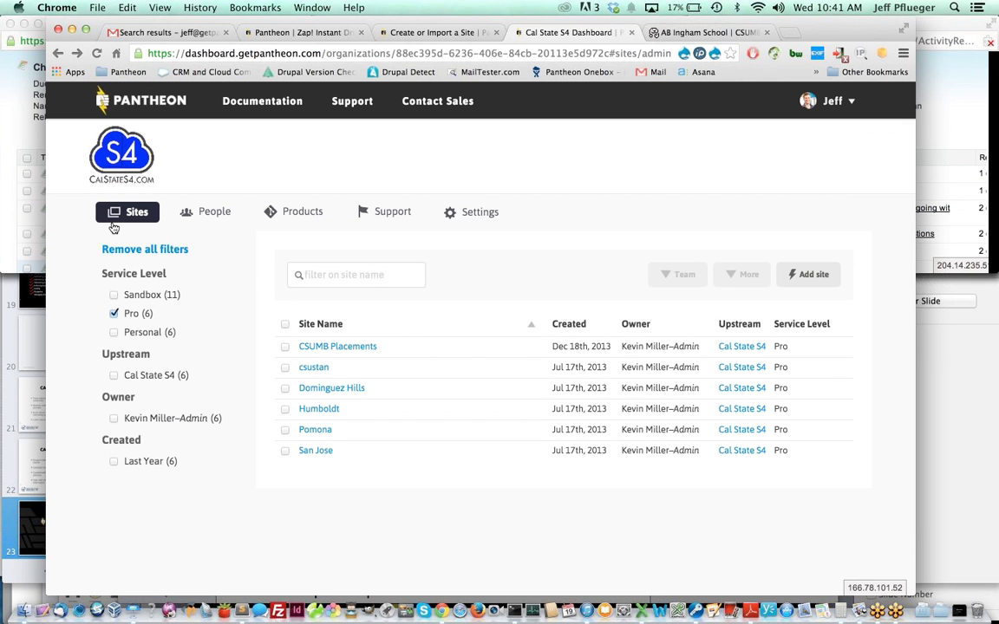
pyautogui.click(113, 313)
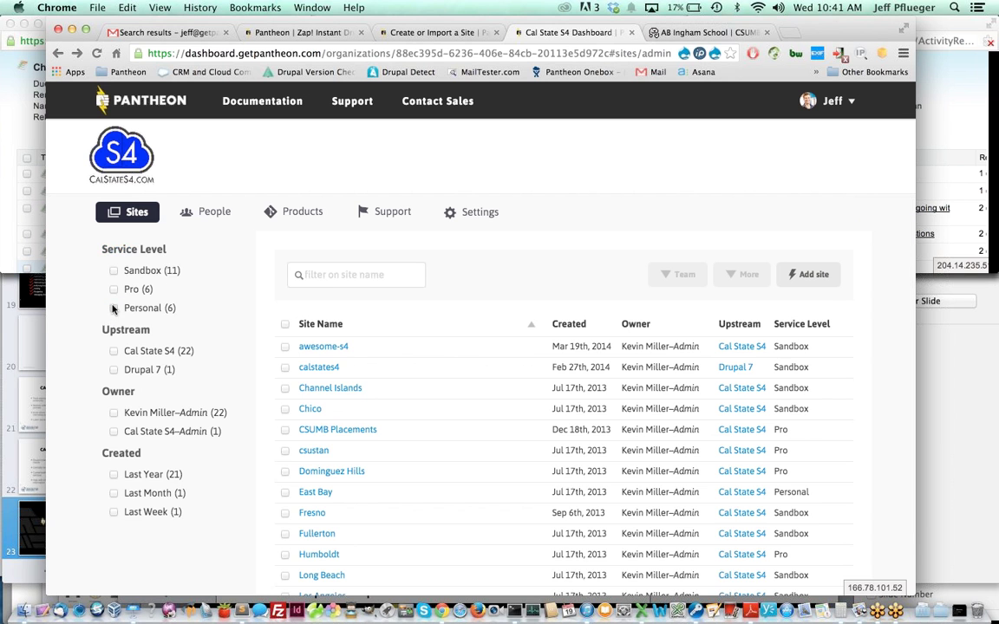
pyautogui.click(113, 308)
pyautogui.click(114, 294)
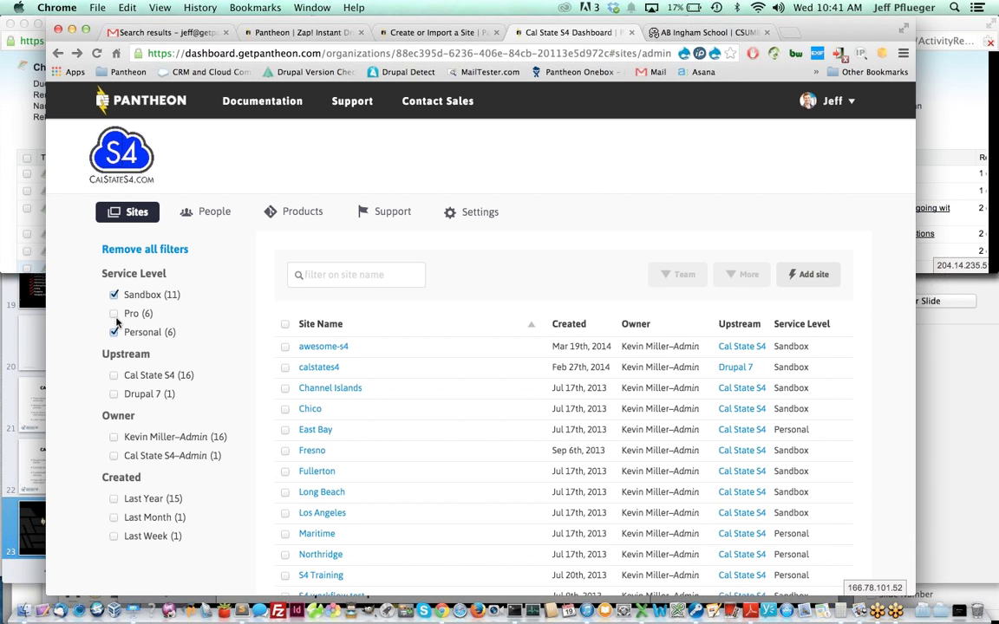
pyautogui.click(114, 332)
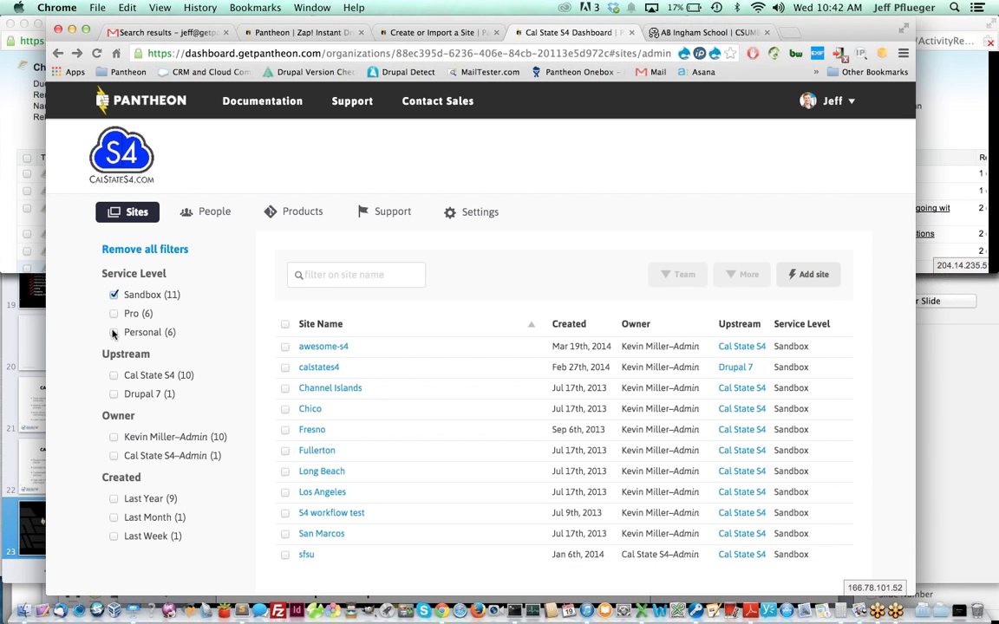
pyautogui.click(114, 294)
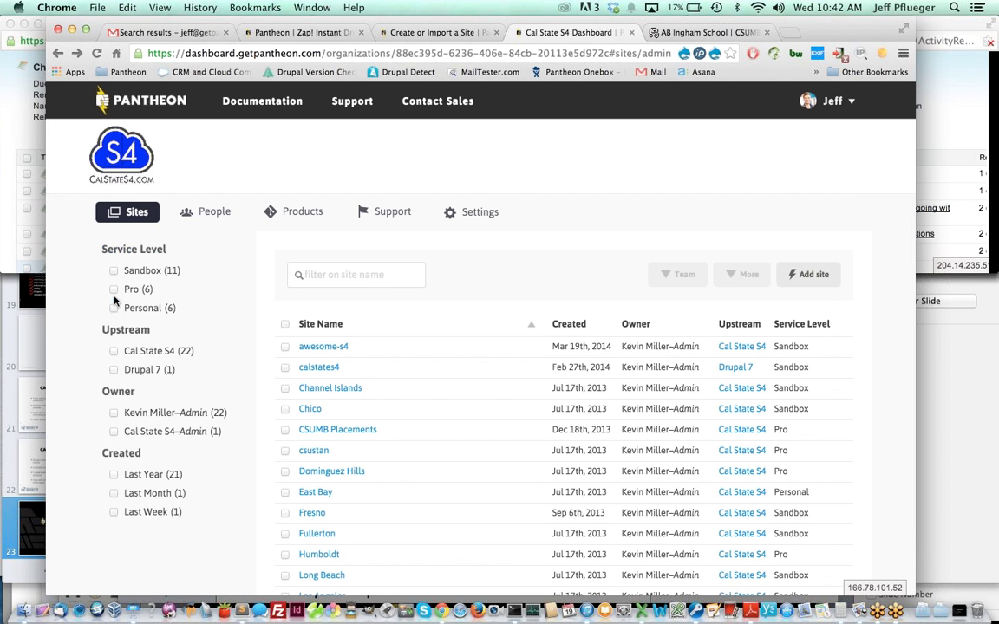
pyautogui.click(114, 413)
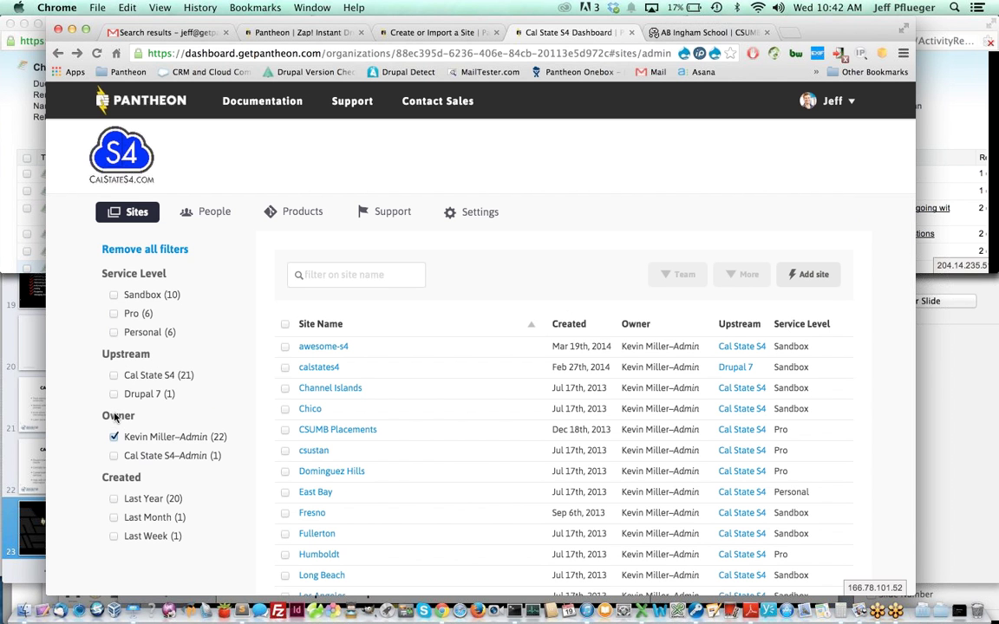
pyautogui.click(113, 437)
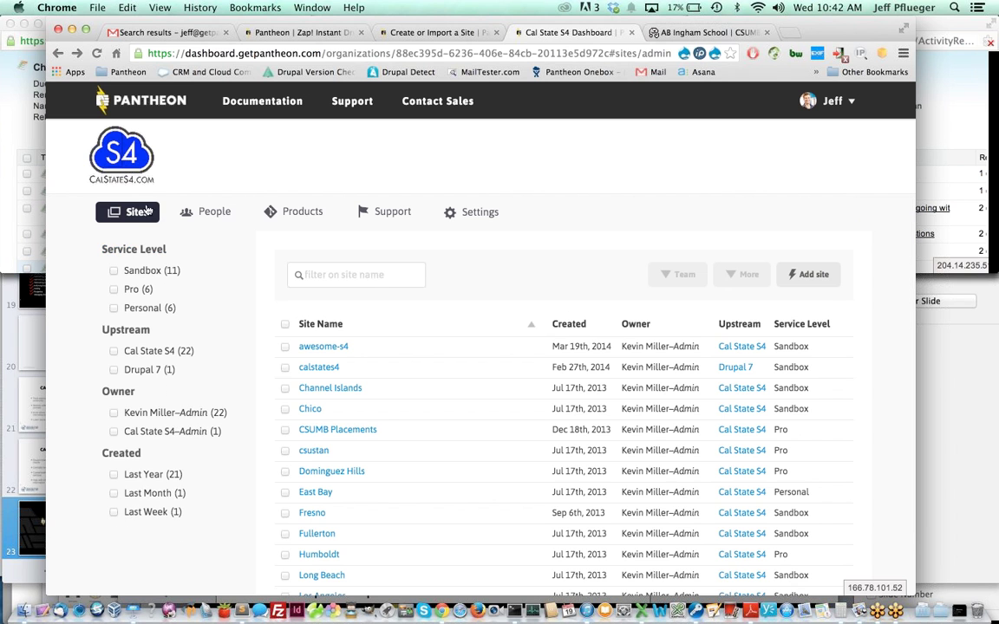
pyautogui.click(208, 213)
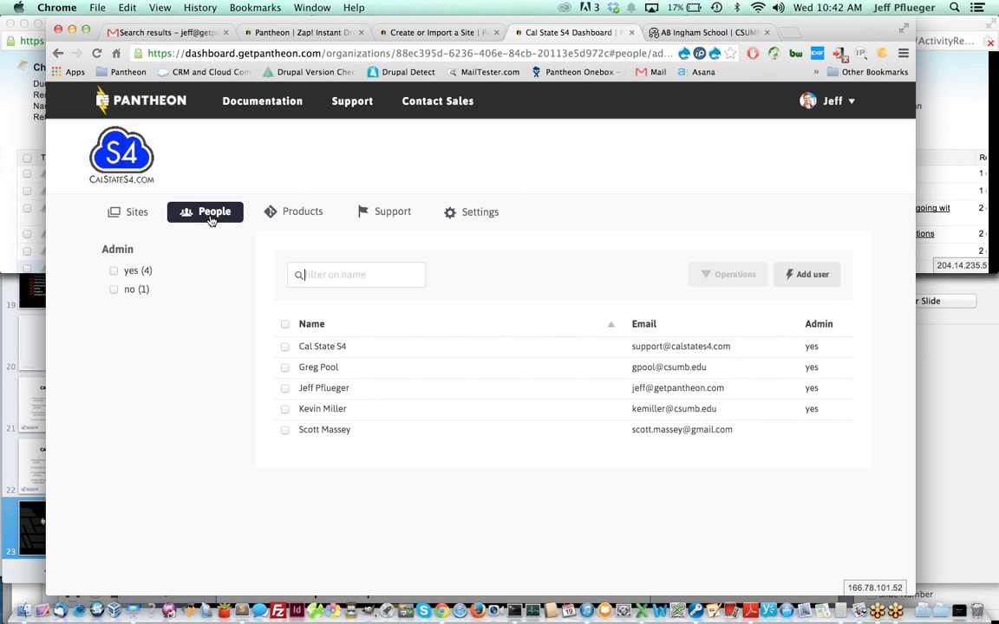
pyautogui.click(130, 217)
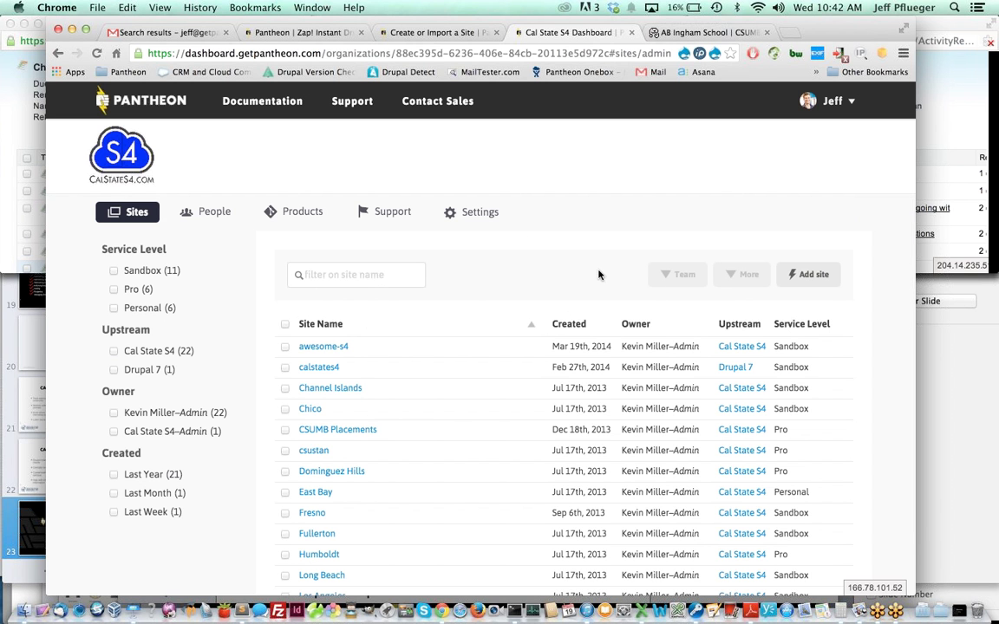
# - Check awesome-s4 and calstates4 and preview the More bulk actions for them
pyautogui.click(286, 346)
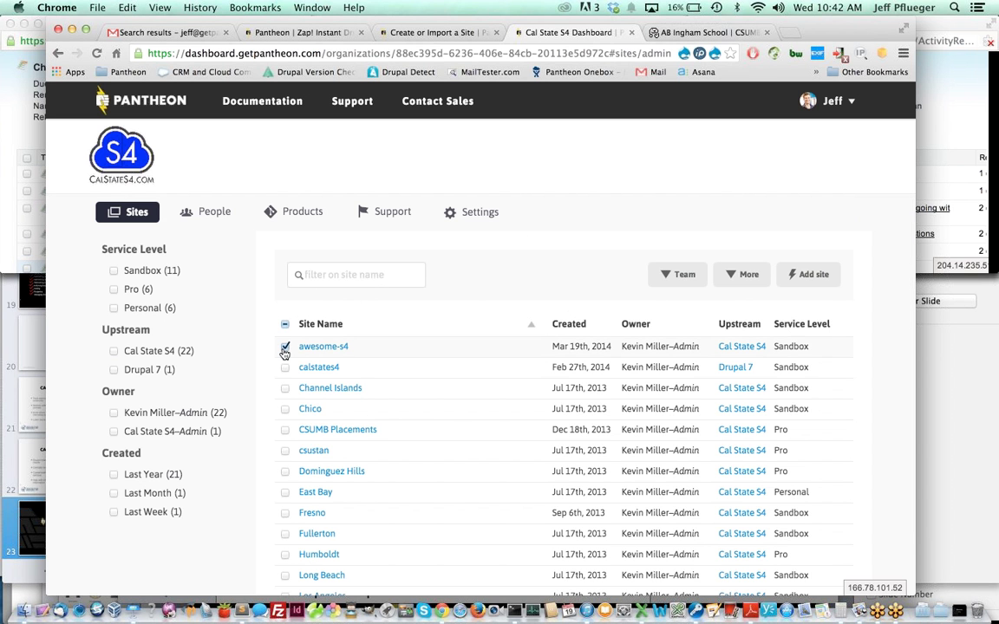
pyautogui.click(285, 368)
pyautogui.click(733, 276)
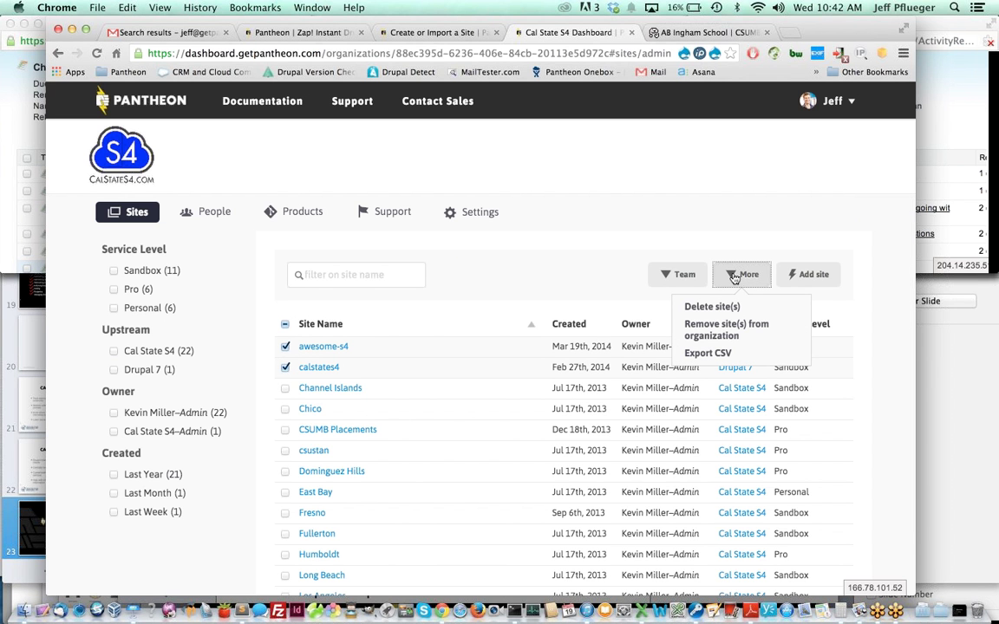
pyautogui.click(735, 275)
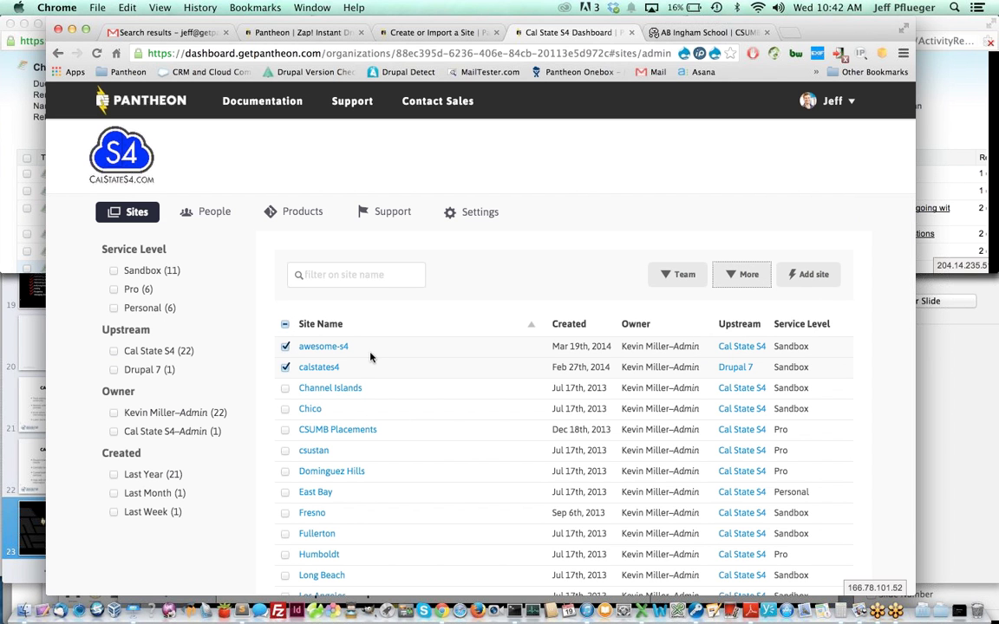
# - Select all 23 sites with the header checkbox and preview the bulk actions without choosing one
pyautogui.click(287, 324)
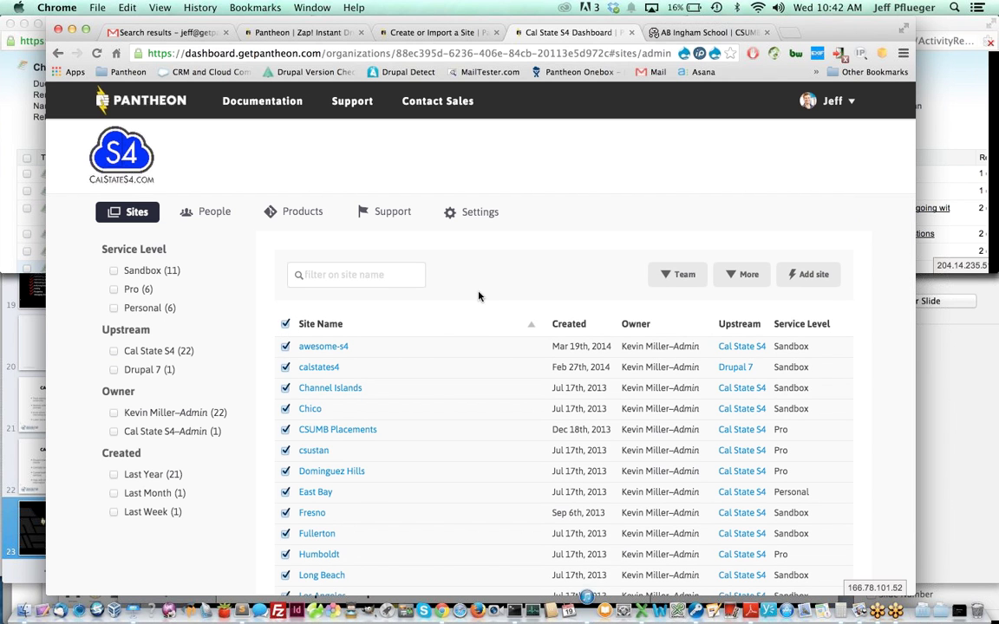
pyautogui.click(733, 277)
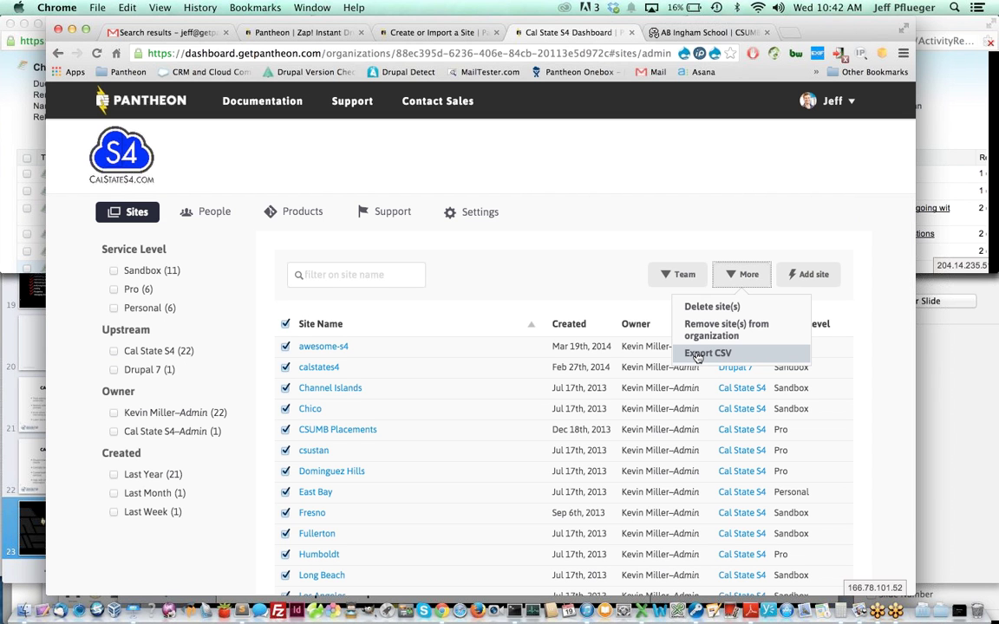
pyautogui.click(572, 272)
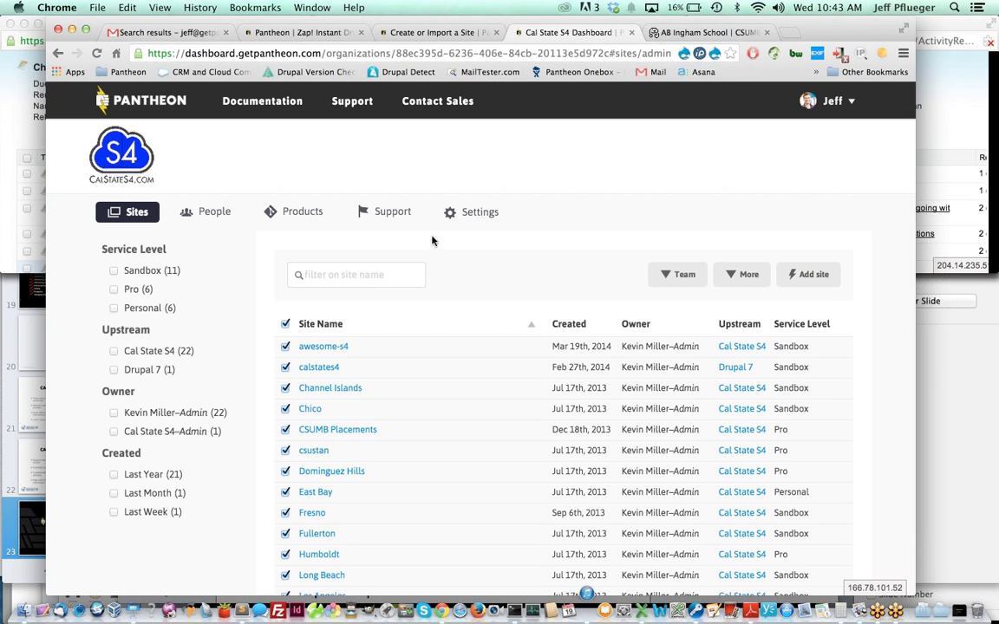
# - Browse the Cal State S4 organization's Support, Products and People tabs, ending on its Sites list
pyautogui.click(389, 216)
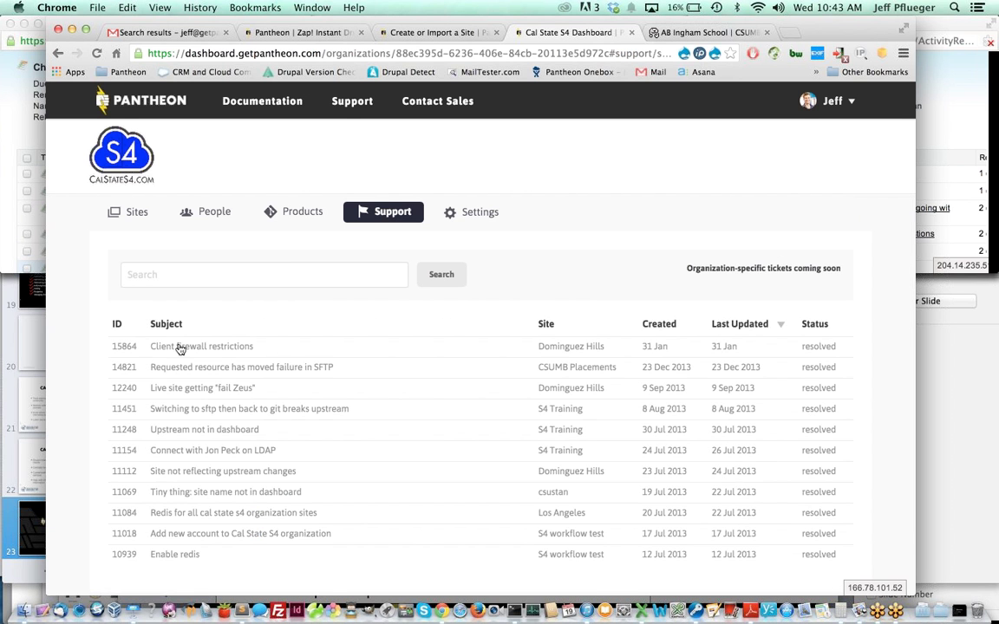
pyautogui.scroll(-3, 278, 346)
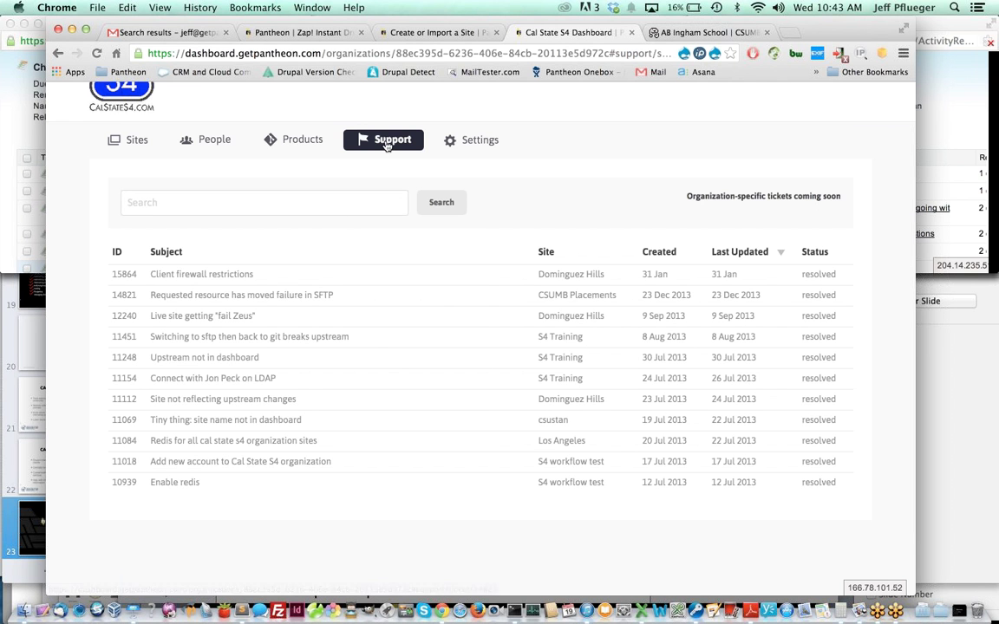
pyautogui.click(300, 143)
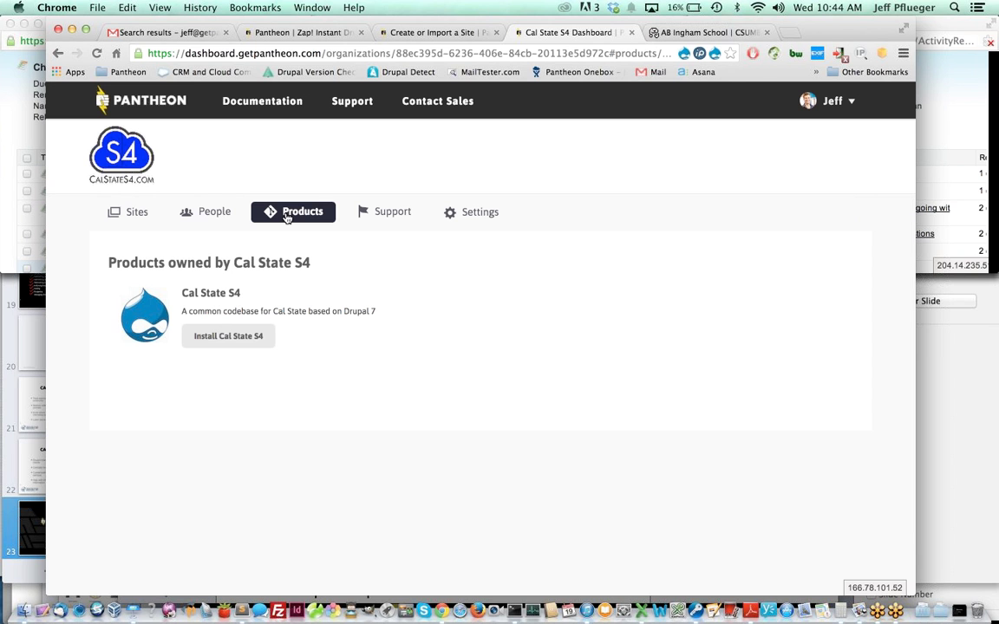
pyautogui.click(206, 214)
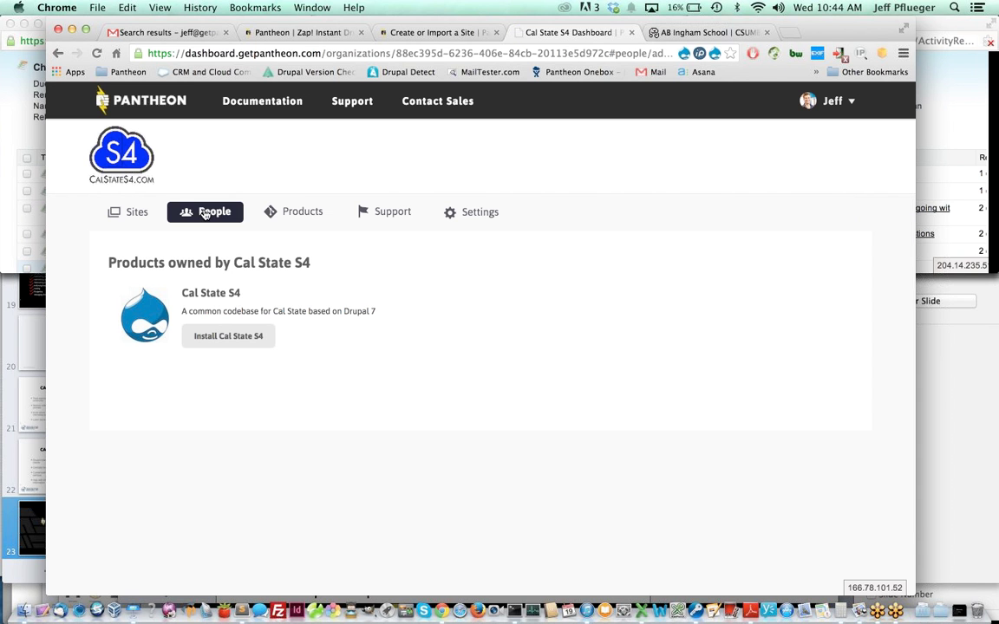
pyautogui.click(134, 214)
pyautogui.scroll(-1, 190, 263)
pyautogui.scroll(-1, 189, 262)
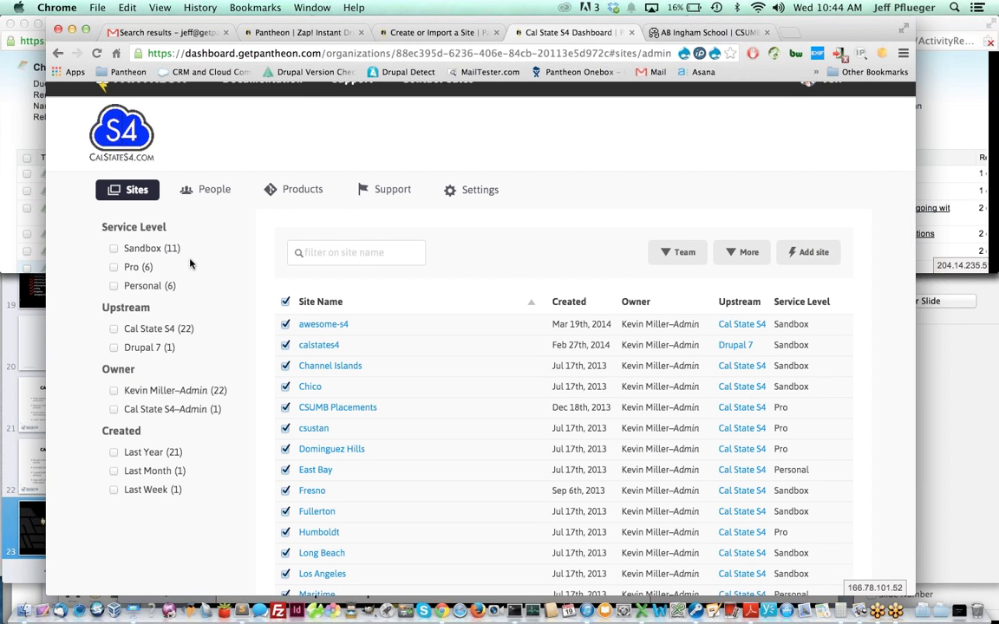
pyautogui.click(736, 254)
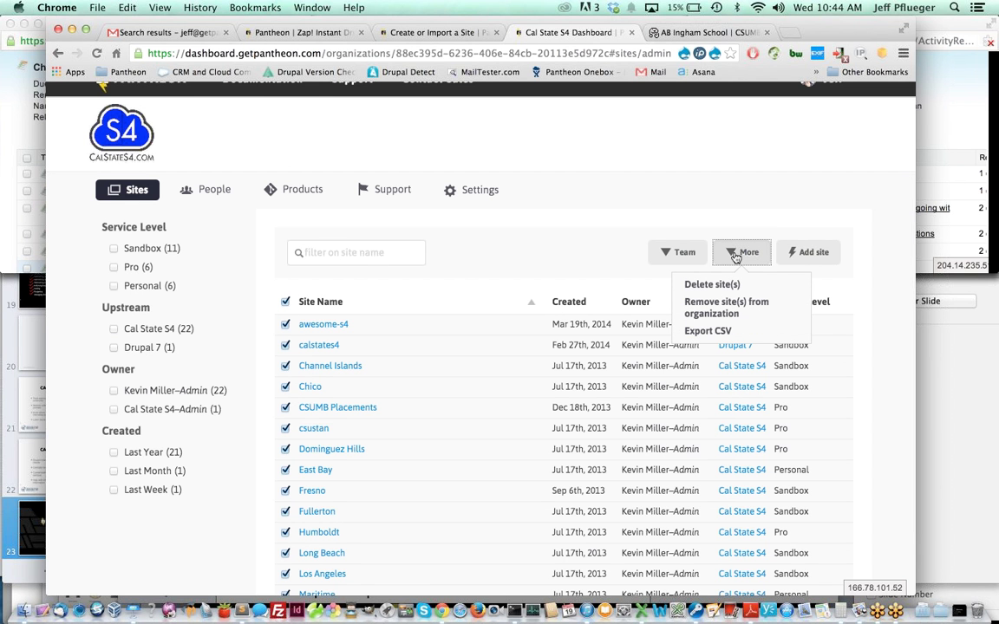
pyautogui.click(664, 254)
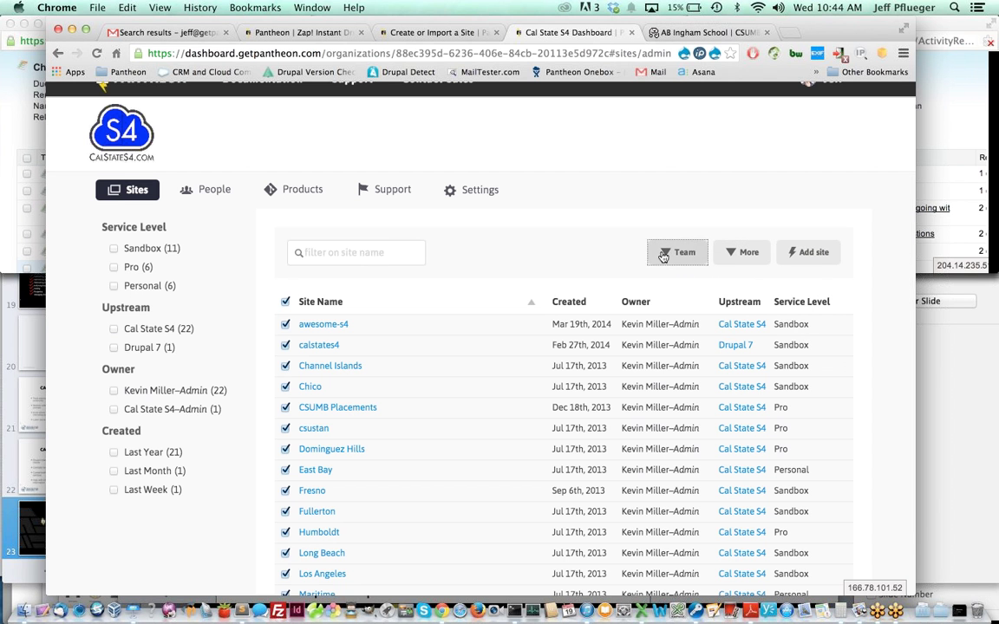
pyautogui.click(664, 254)
pyautogui.scroll(1, 464, 223)
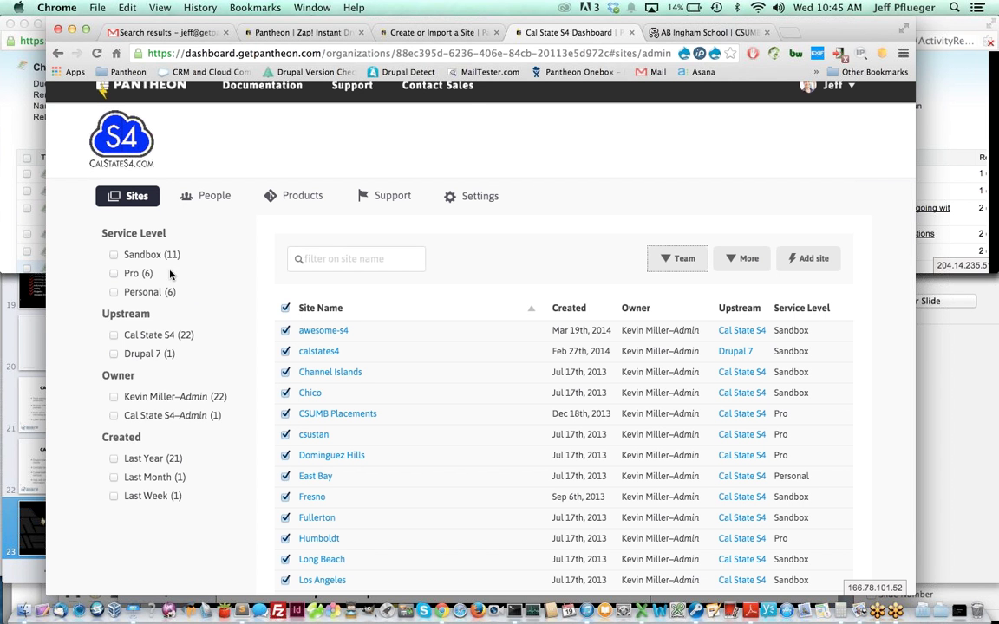
pyautogui.click(114, 297)
pyautogui.click(114, 317)
pyautogui.click(113, 316)
pyautogui.click(113, 297)
pyautogui.click(113, 279)
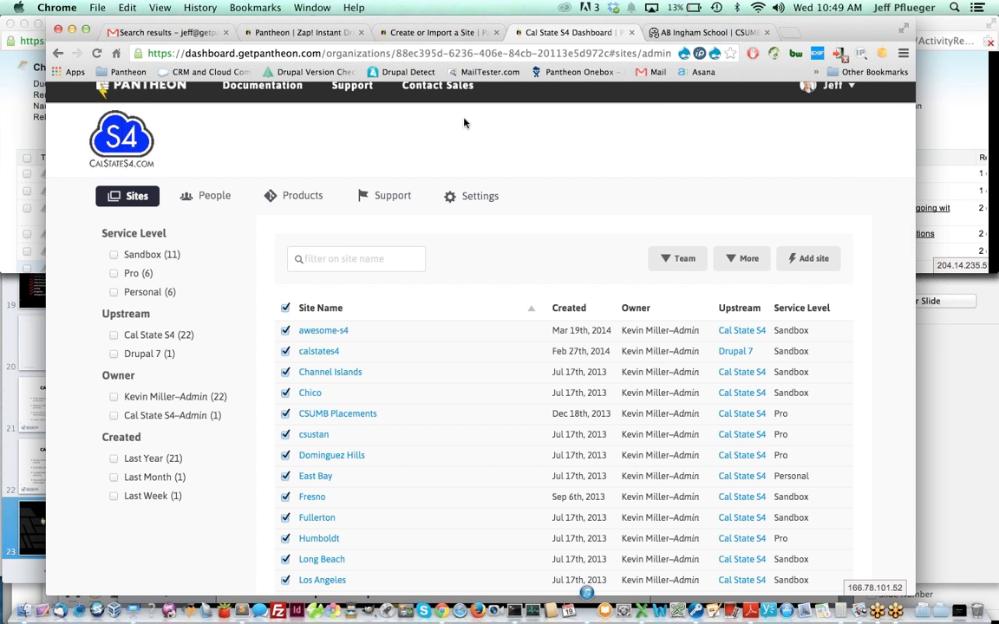
pyautogui.scroll(1, 446, 129)
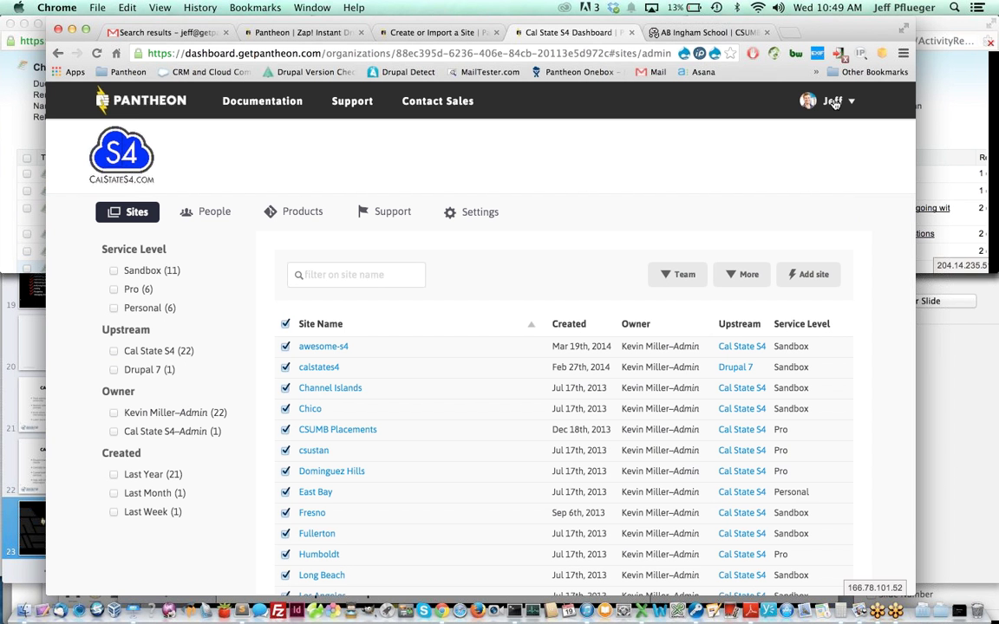
# - Go to Your Sites & Account from the account menu to see all site tiles and organizations
pyautogui.click(831, 100)
pyautogui.click(830, 100)
pyautogui.click(831, 101)
pyautogui.click(804, 137)
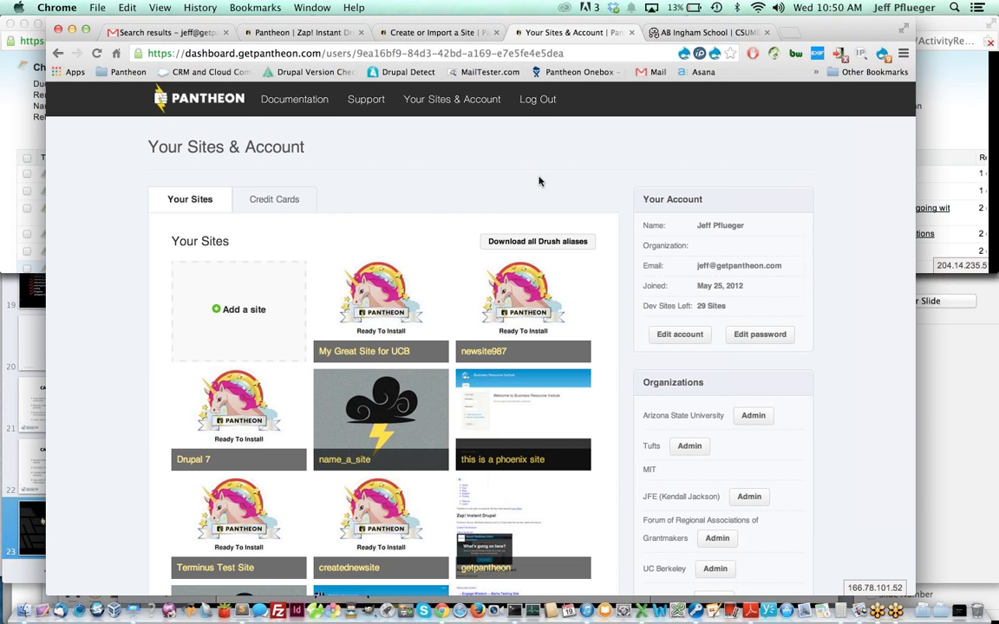
# - Search the page for 'sales' and bring up the Sales and Marketing Metrics site's Multidev environments
pyautogui.hotkey('ctrl', 'f')
pyautogui.write('sales')
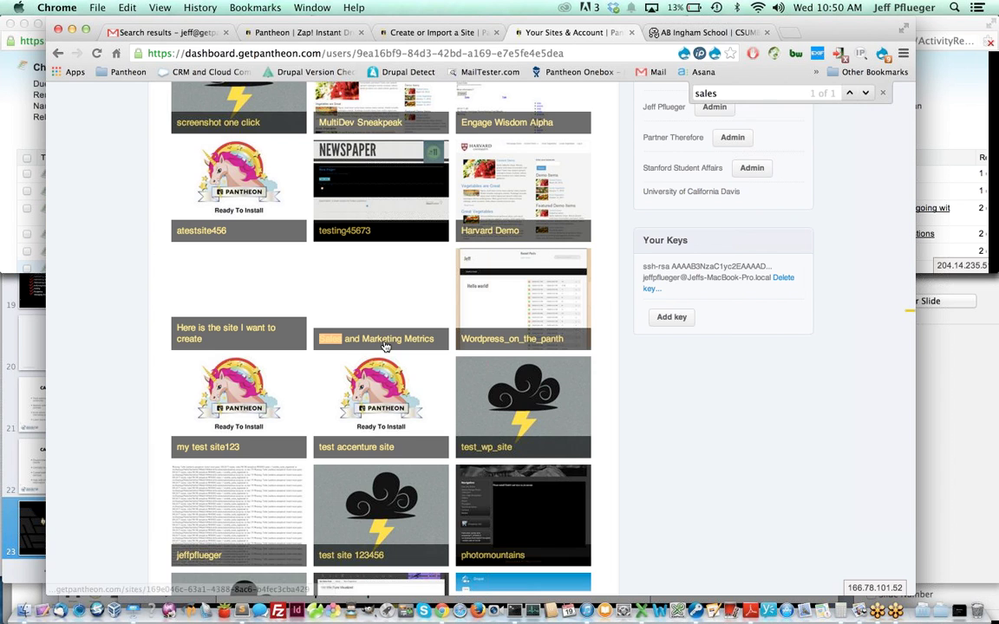
pyautogui.click(386, 346)
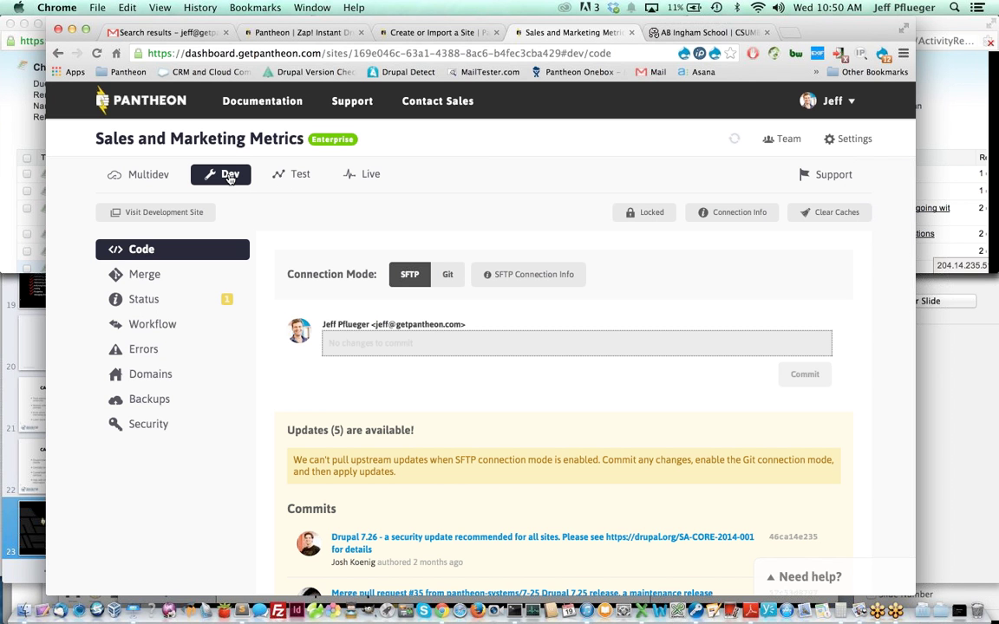
pyautogui.click(142, 176)
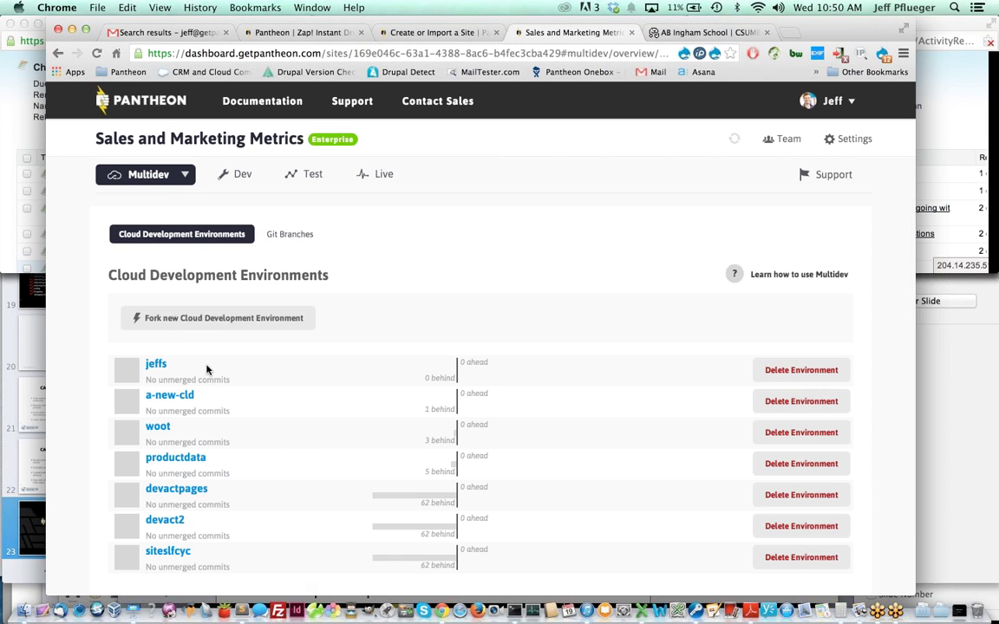
# - Enter the jeffs multidev environment's Code page, showing and then hiding its Connection Info
pyautogui.scroll(-3, 207, 370)
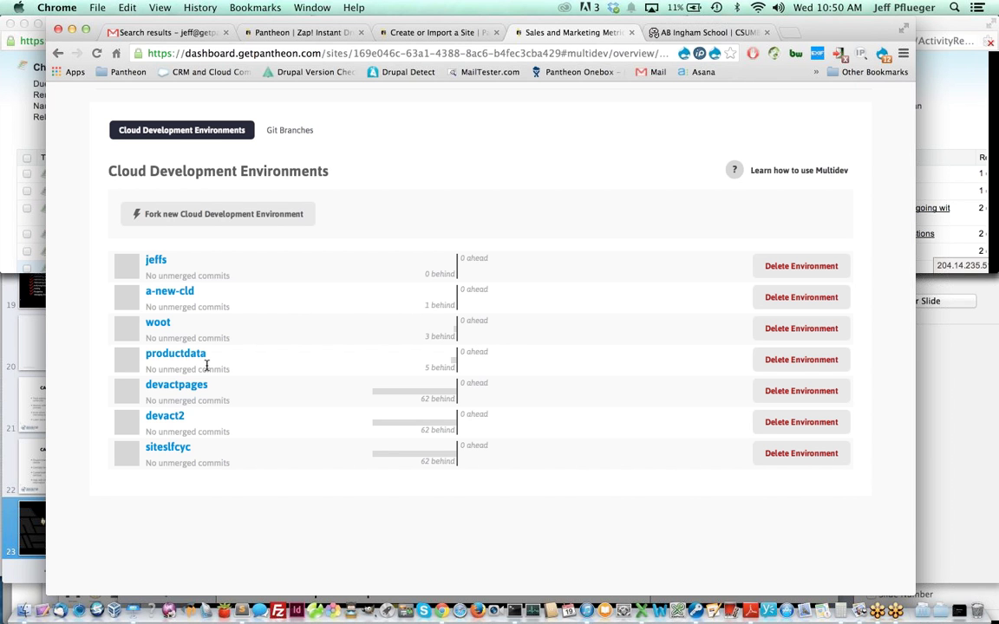
pyautogui.click(154, 262)
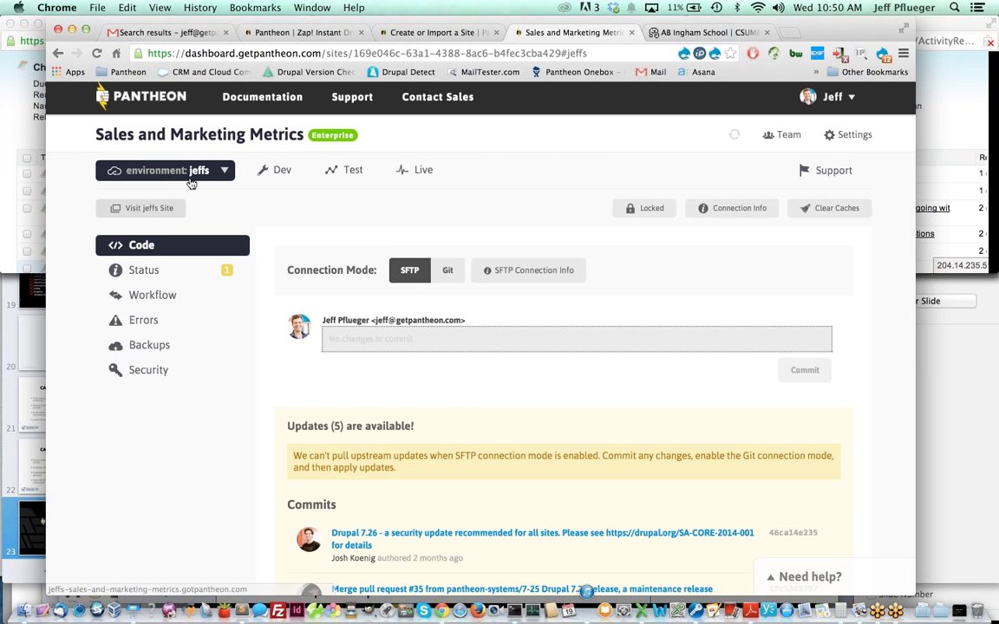
pyautogui.scroll(-3, 330, 305)
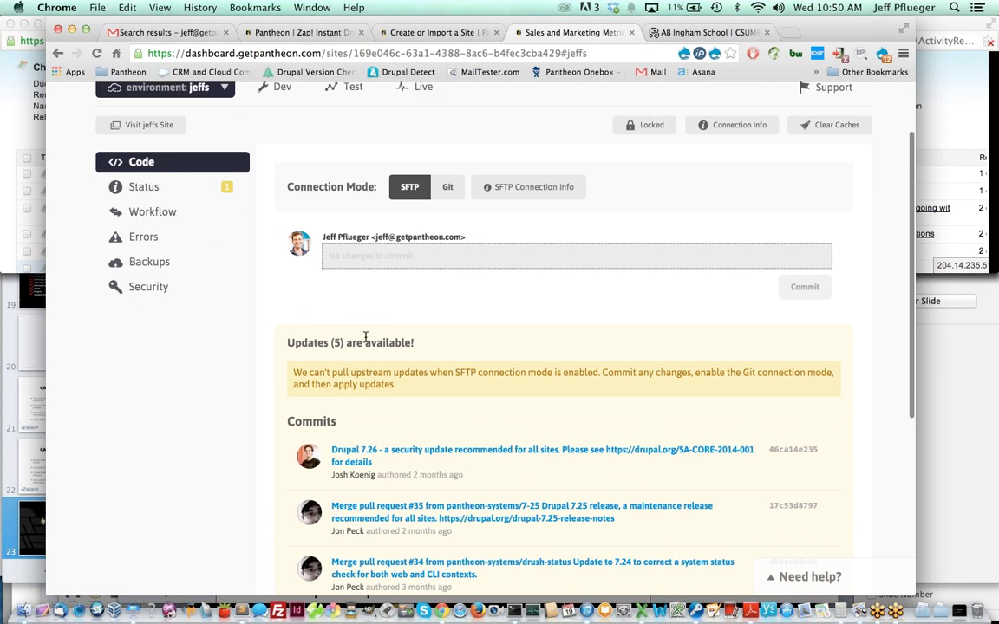
pyautogui.scroll(3, 312, 192)
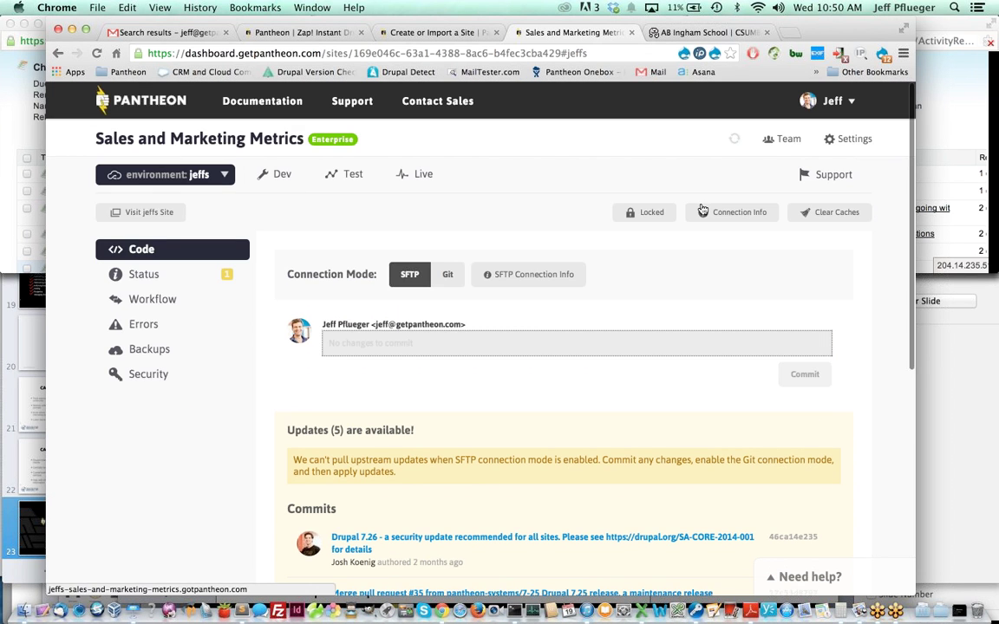
pyautogui.click(717, 217)
pyautogui.click(403, 390)
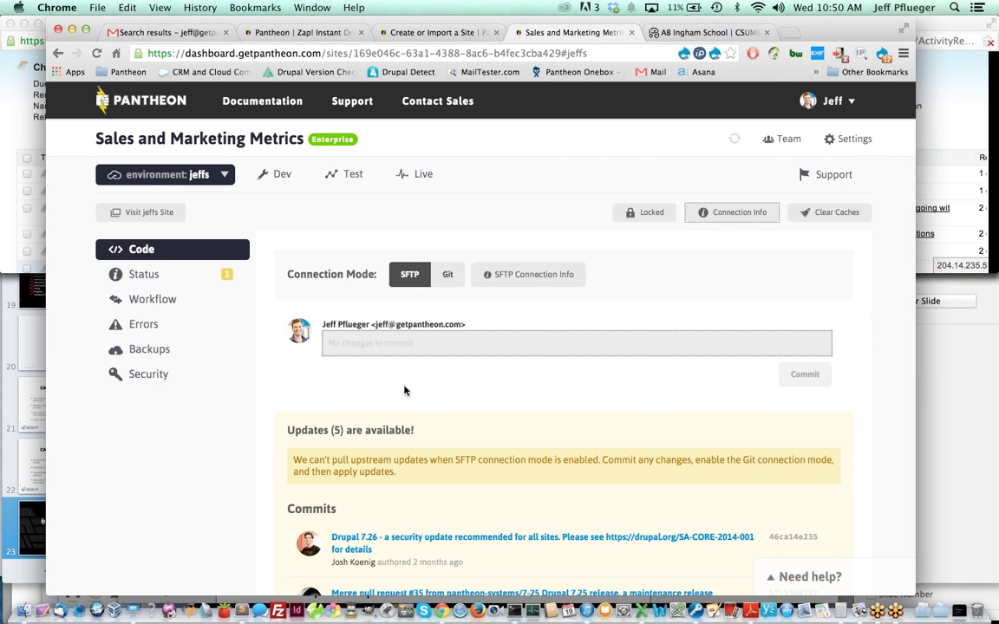
pyautogui.scroll(-3, 404, 392)
pyautogui.scroll(-5, 404, 392)
pyautogui.scroll(8, 404, 479)
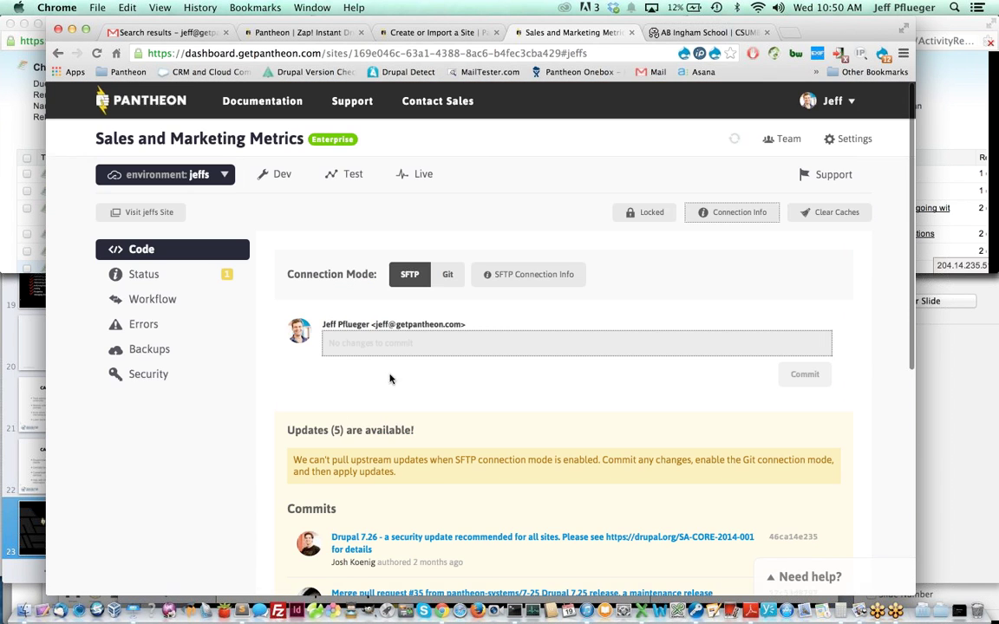